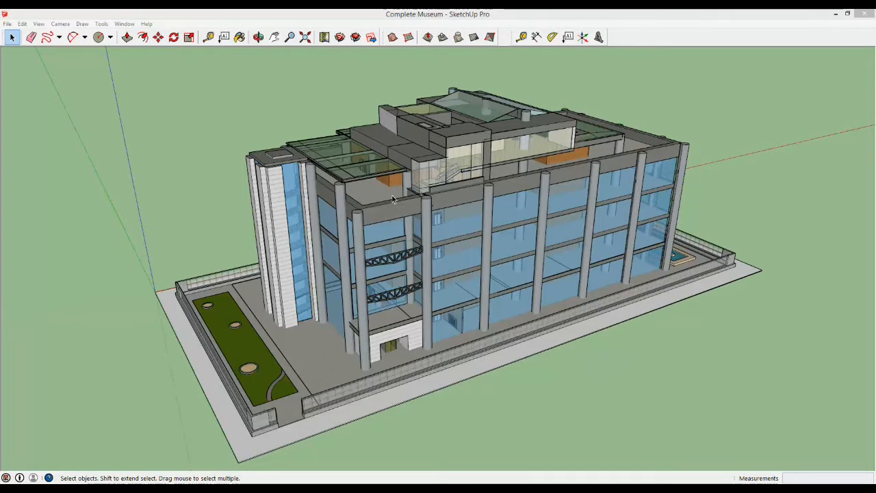
# Step: Switch from the museum model to Lumion and start a new project from the White scene
pyautogui.moveTo(404, 171); pyautogui.dragTo(518, 182, button='middle')
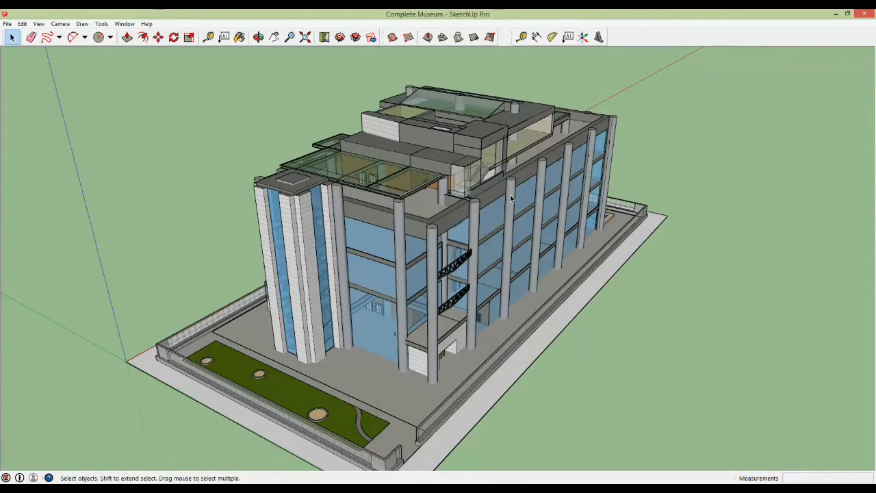
pyautogui.scroll(-2, 510, 199)
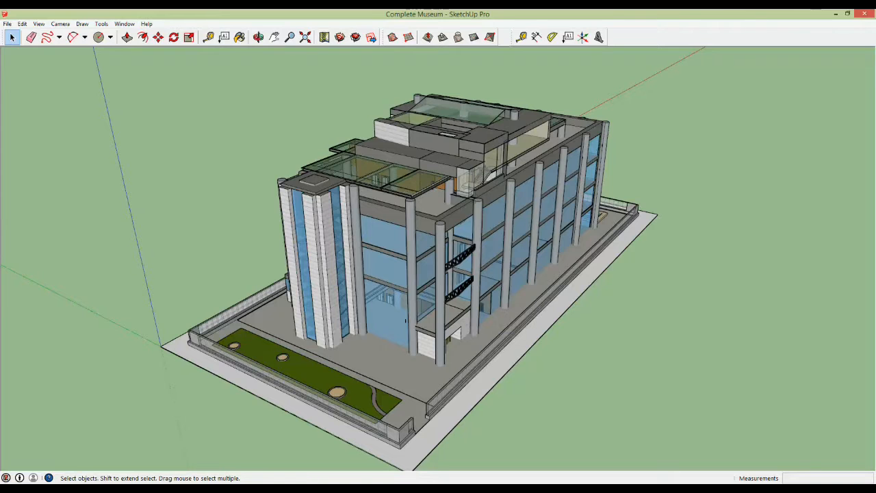
pyautogui.click(264, 452)
pyautogui.moveTo(289, 268)
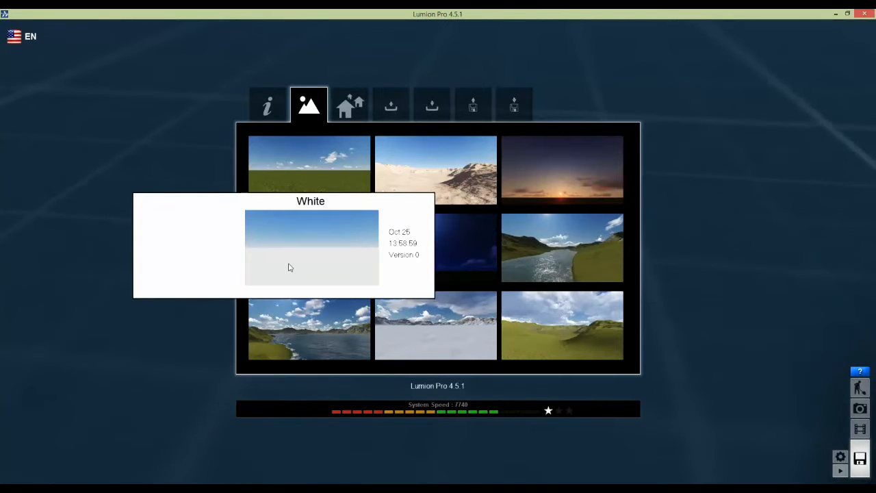
pyautogui.click(289, 267)
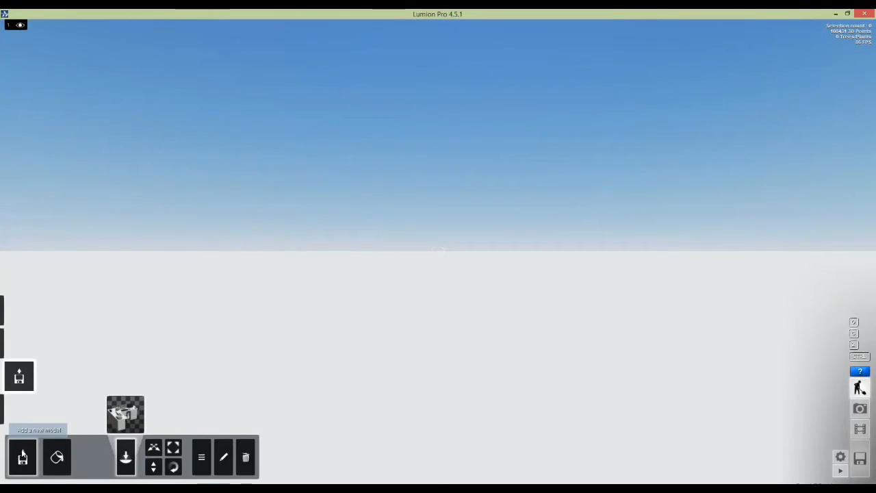
pyautogui.moveTo(18, 411)
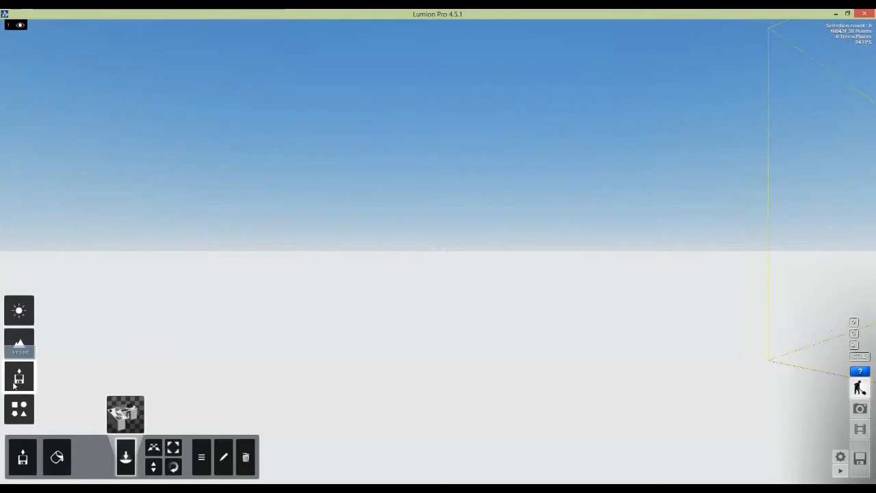
pyautogui.click(22, 452)
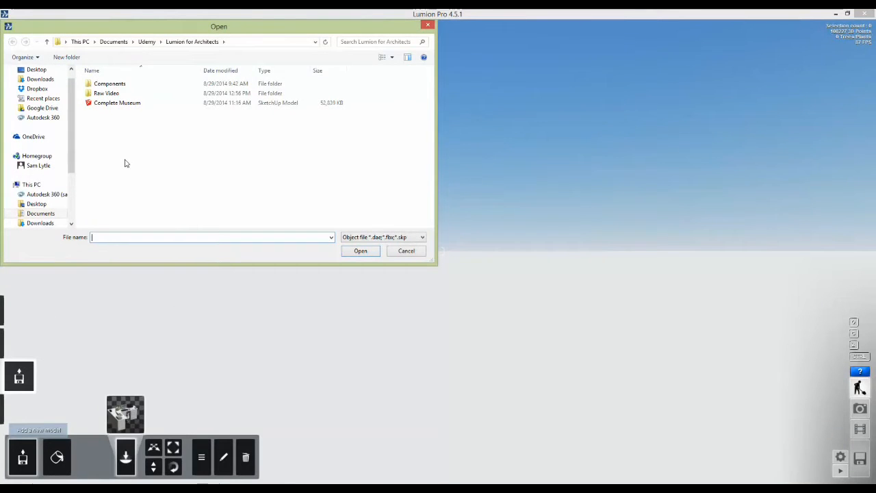
# Step: Import the Complete Museum SketchUp file into Lumion's model library
pyautogui.doubleClick(91, 104)
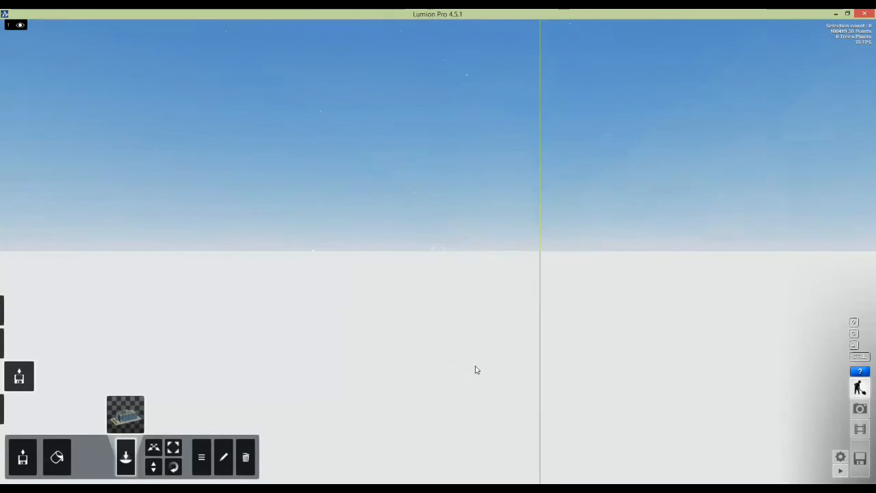
# Step: Place the Complete Museum model on the ground of the White scene
pyautogui.moveTo(477, 370); pyautogui.dragTo(368, 109, button='right')
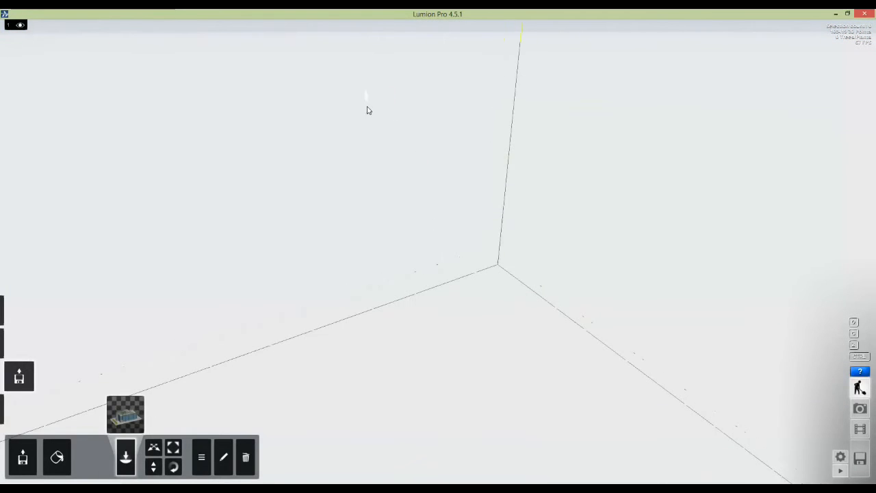
pyautogui.click(537, 172)
pyautogui.moveTo(542, 199); pyautogui.dragTo(540, 196, button='right')
pyautogui.scroll(5, 453, 183)
pyautogui.moveTo(453, 184); pyautogui.dragTo(508, 201, button='right')
pyautogui.scroll(-5, 665, 204)
# Step: Look around the scene to frame the museum's glass facade
pyautogui.moveTo(664, 208); pyautogui.dragTo(569, 204, button='right')
pyautogui.scroll(5, 660, 207)
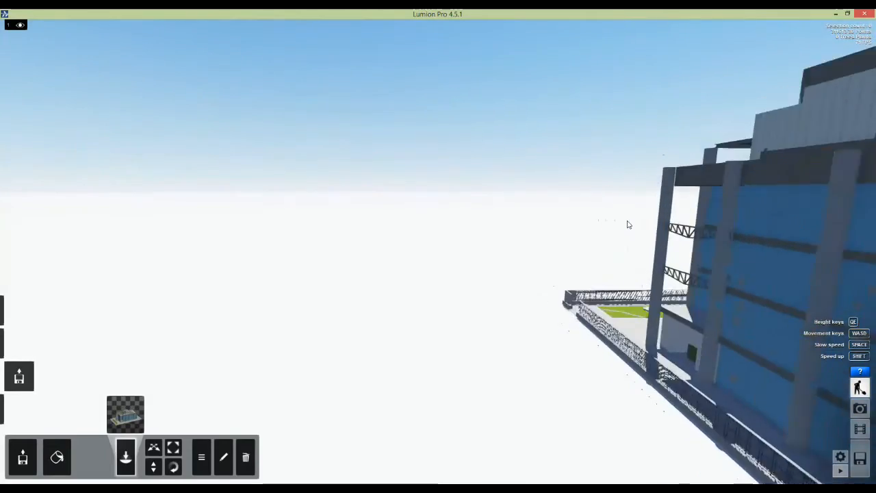
pyautogui.scroll(5, 451, 219)
pyautogui.moveTo(451, 219); pyautogui.dragTo(521, 224, button='right')
pyautogui.scroll(-3, 699, 233)
pyautogui.scroll(-5, 794, 230)
pyautogui.scroll(4, 803, 249)
pyautogui.moveTo(803, 248)
pyautogui.mouseDown(button='right')
pyautogui.moveTo(2, 103)
pyautogui.moveTo(433, 252)
pyautogui.mouseUp(button='right')
pyautogui.scroll(4, 432, 252)
pyautogui.scroll(-4, 432, 252)
pyautogui.scroll(2, 36, 124)
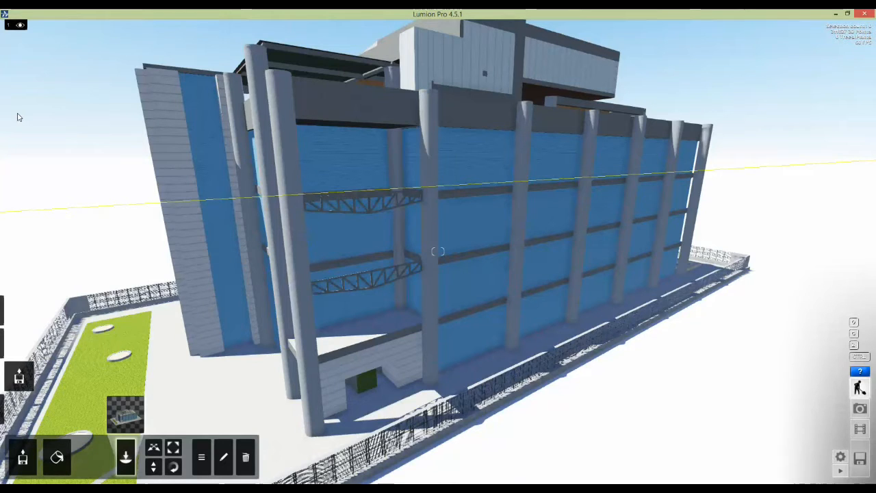
# Step: Fly the camera up close to the blue facade and the truss
pyautogui.press('w')
pyautogui.press('a')
pyautogui.press('ctrl')
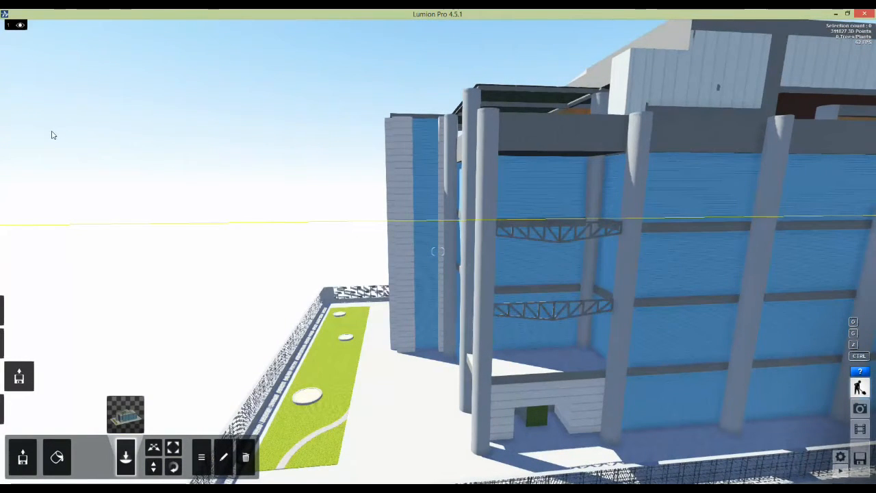
pyautogui.keyDown('ctrl'); pyautogui.moveTo(51, 137); pyautogui.dragTo(271, 260); pyautogui.keyUp('ctrl')
pyautogui.moveTo(272, 260); pyautogui.dragTo(301, 260, button='right')
pyautogui.press('w')
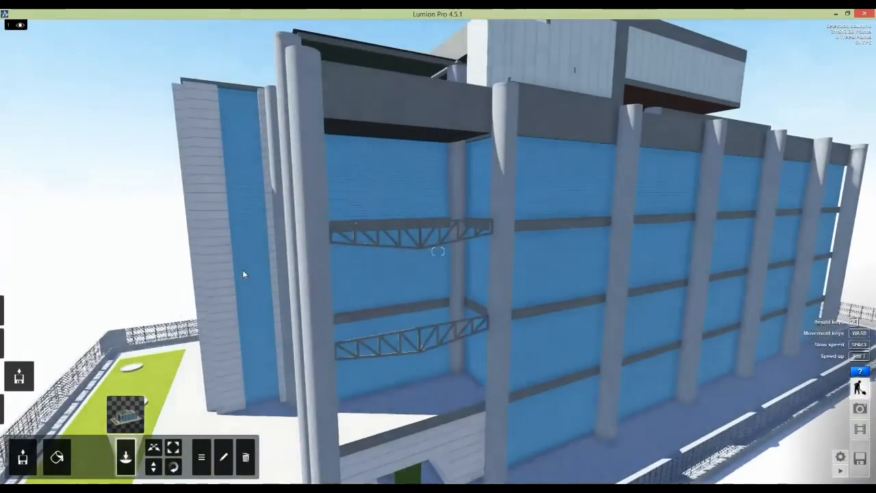
pyautogui.press('w')
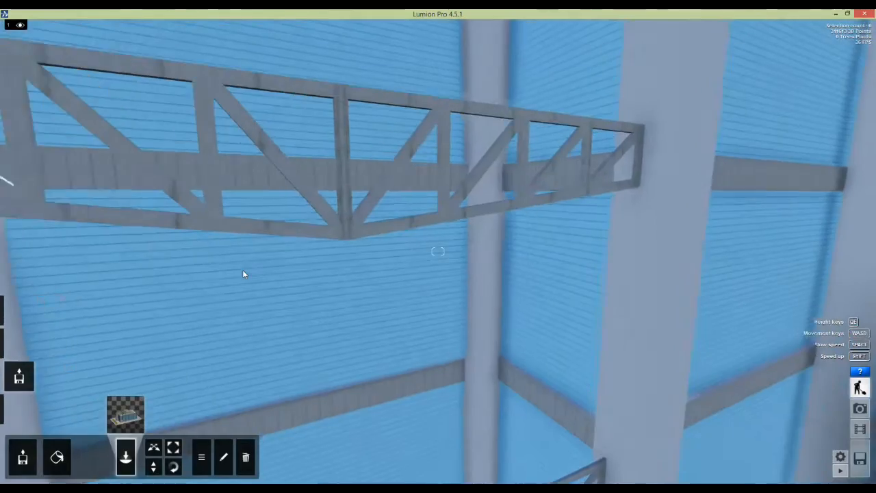
# Step: Enter material editing and select the museum columns for a new material
pyautogui.click(58, 465)
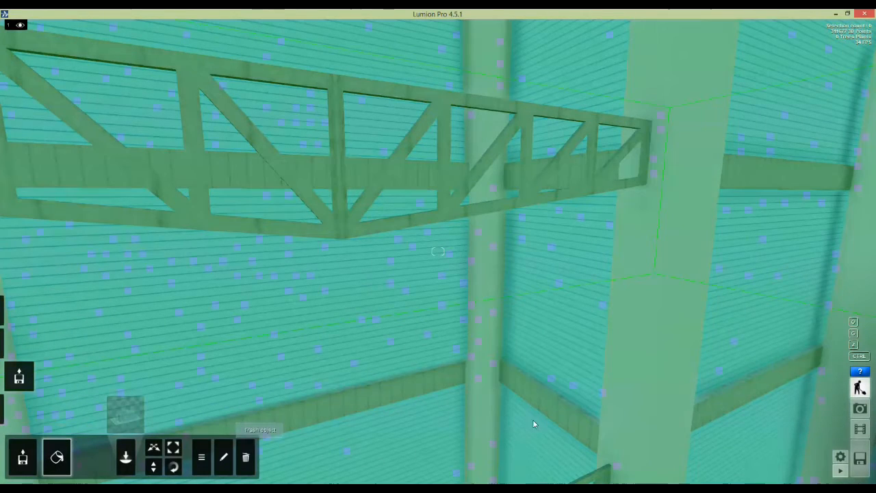
pyautogui.hotkey('ctrl', '1')
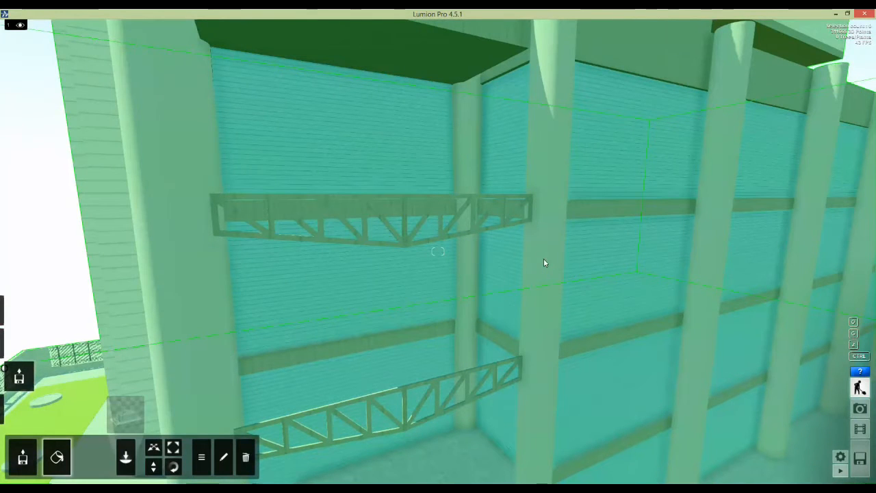
pyautogui.click(481, 174)
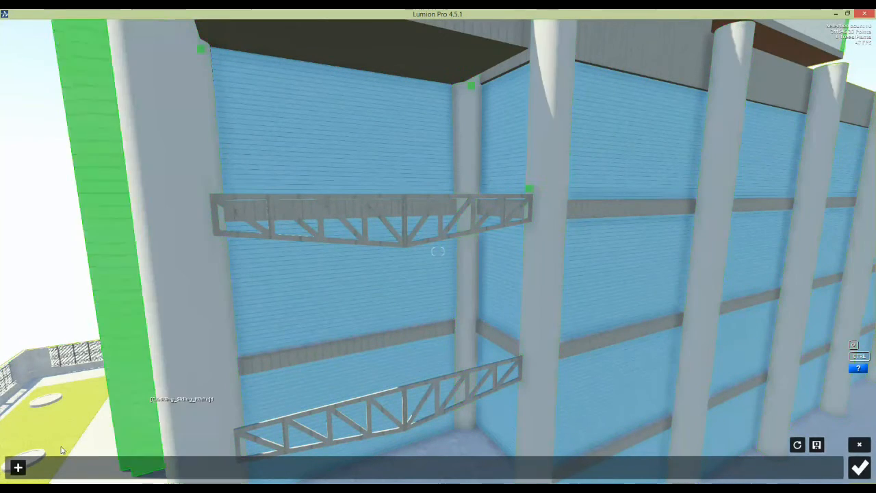
pyautogui.click(19, 468)
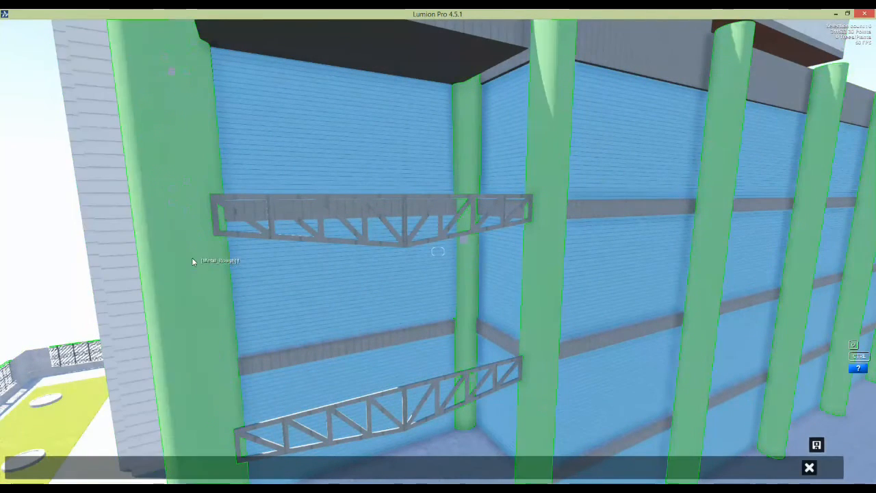
pyautogui.click(191, 257)
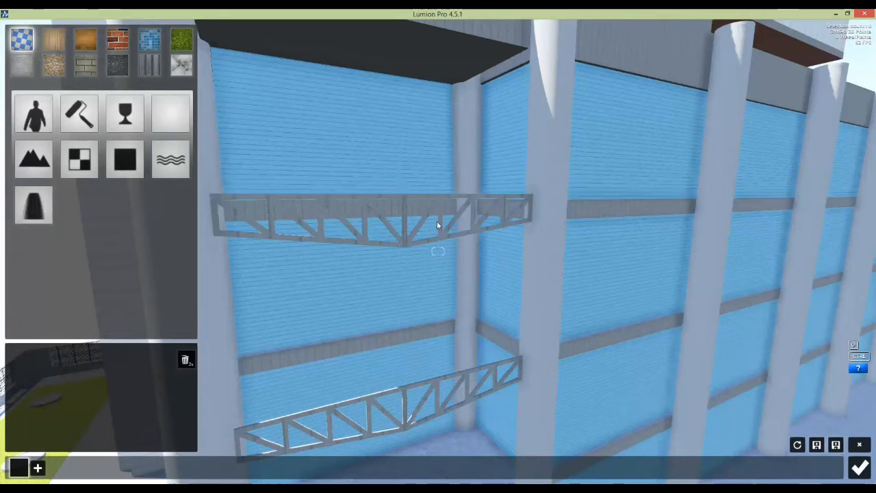
# Step: Apply a smooth concrete from the Concrete library to the columns
pyautogui.moveTo(438, 223); pyautogui.dragTo(422, 221, button='right')
pyautogui.moveTo(438, 251); pyautogui.dragTo(309, 228, button='right')
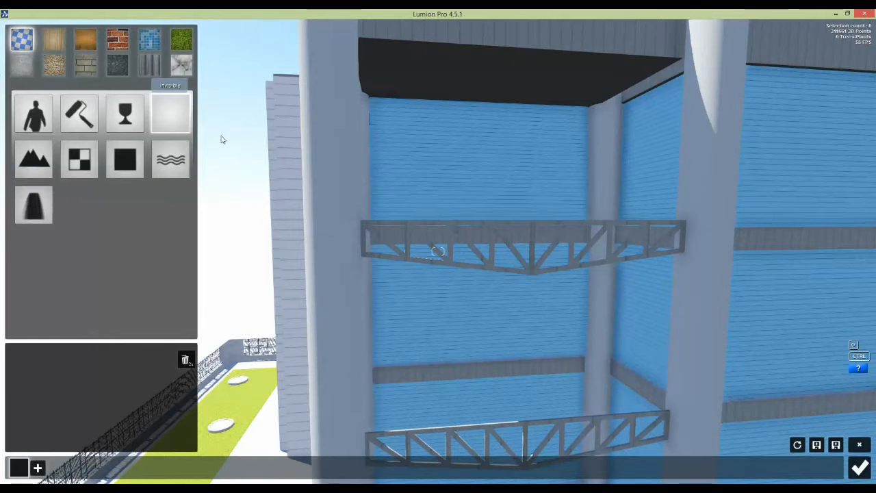
pyautogui.click(20, 68)
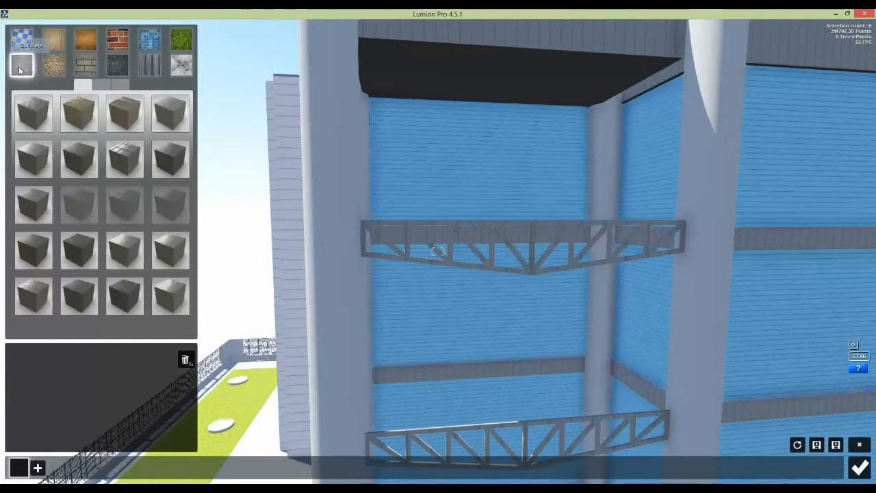
pyautogui.click(32, 297)
pyautogui.press('w')
pyautogui.moveTo(297, 263); pyautogui.dragTo(288, 253, button='right')
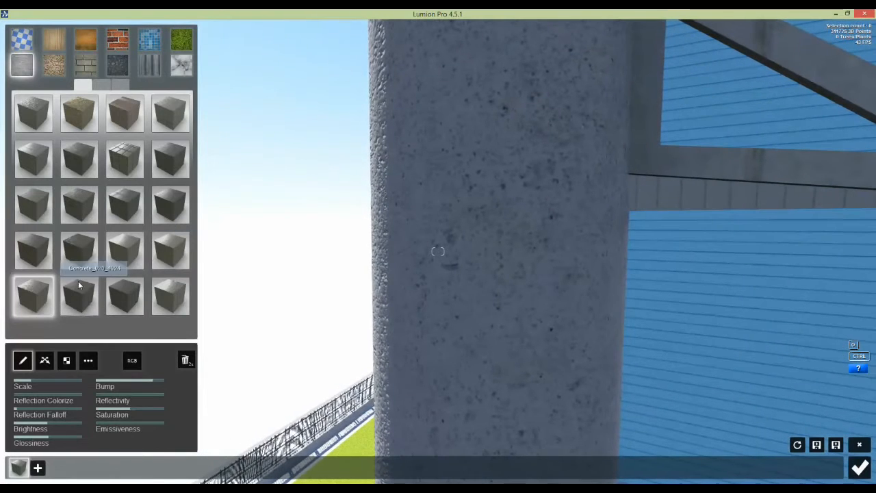
pyautogui.click(40, 255)
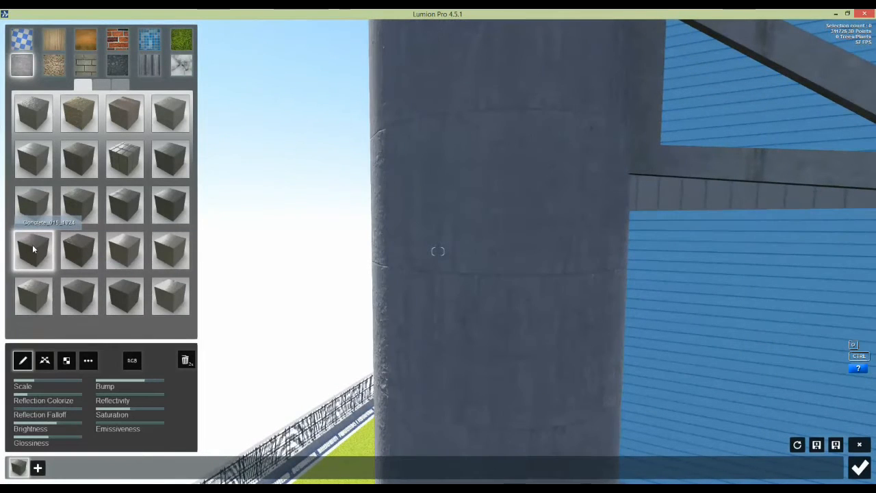
# Step: Tune the column concrete: bump strength 0.3, texture scale 0.3, full reflection falloff
pyautogui.moveTo(449, 252)
pyautogui.mouseDown(button='right')
pyautogui.moveTo(479, 252)
pyautogui.moveTo(436, 249)
pyautogui.mouseUp(button='right')
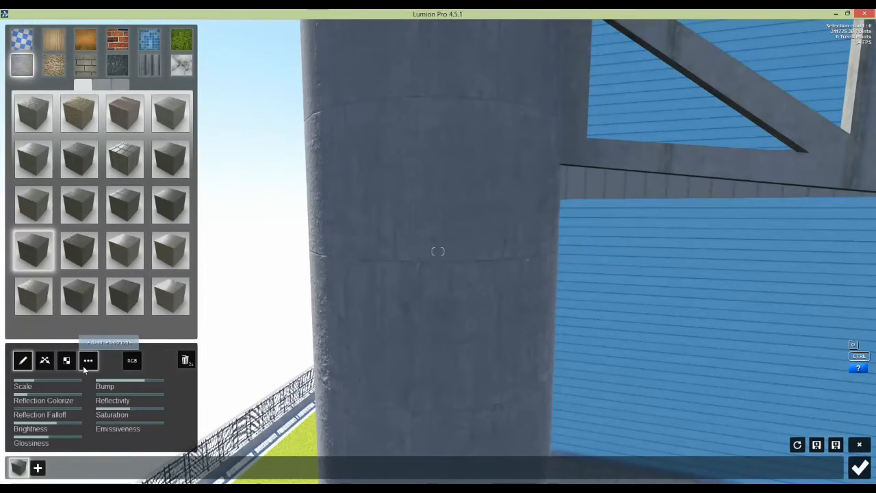
pyautogui.moveTo(114, 381); pyautogui.dragTo(88, 387)
pyautogui.moveTo(140, 386); pyautogui.dragTo(180, 389)
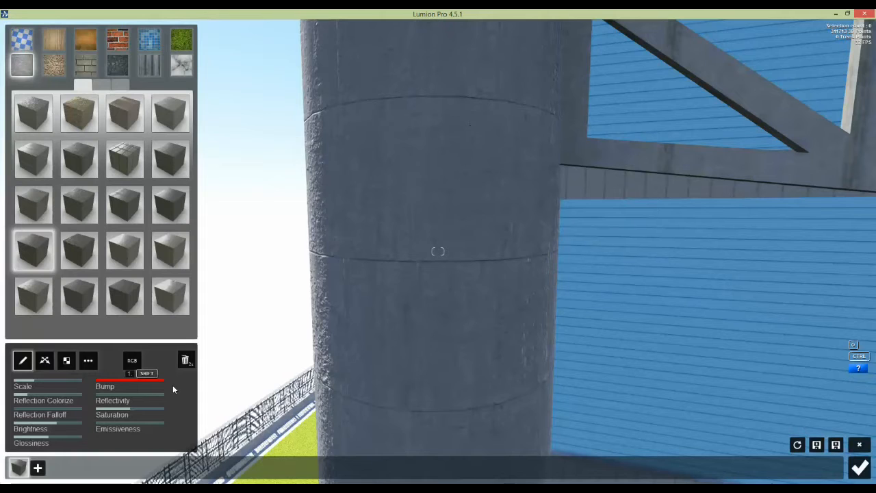
pyautogui.moveTo(172, 384); pyautogui.dragTo(141, 387)
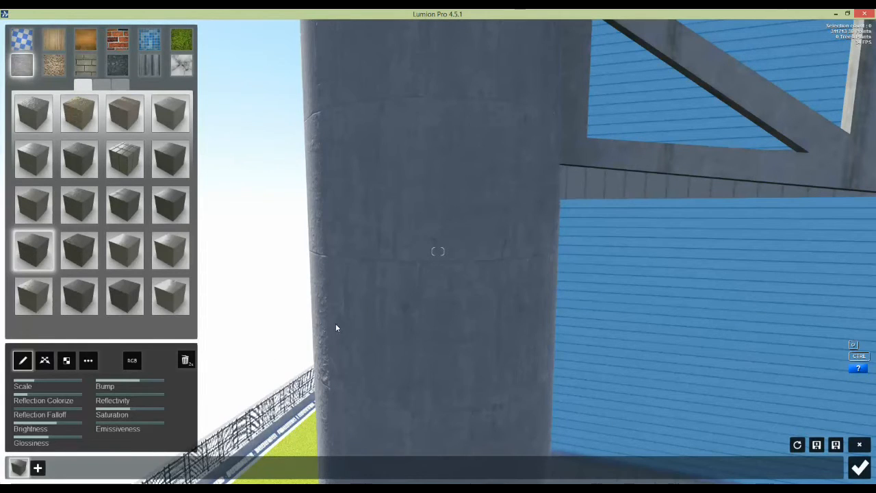
pyautogui.moveTo(341, 301); pyautogui.dragTo(327, 302, button='right')
pyautogui.moveTo(36, 387)
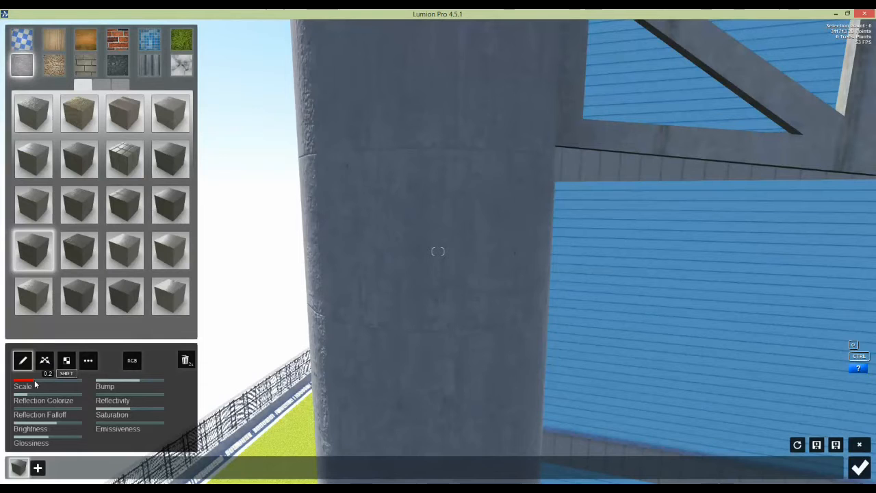
pyautogui.moveTo(35, 380)
pyautogui.mouseDown()
pyautogui.moveTo(55, 383)
pyautogui.moveTo(36, 380)
pyautogui.mouseUp()
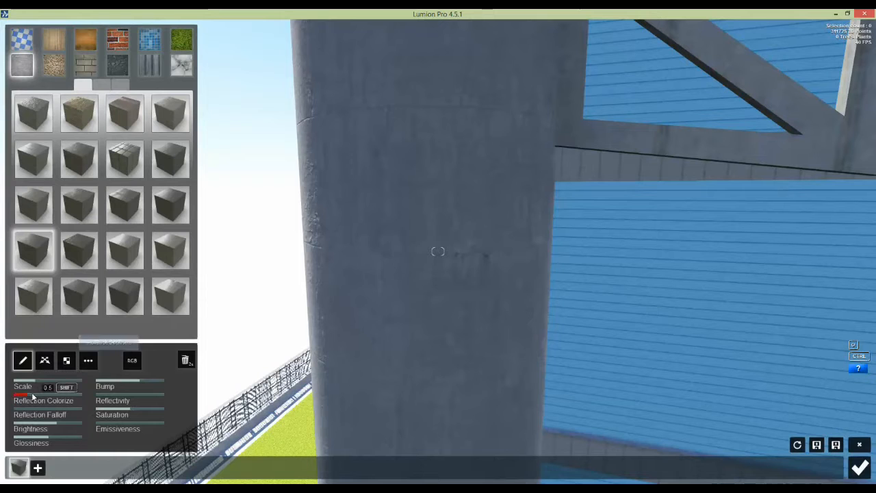
pyautogui.moveTo(37, 422); pyautogui.dragTo(81, 423)
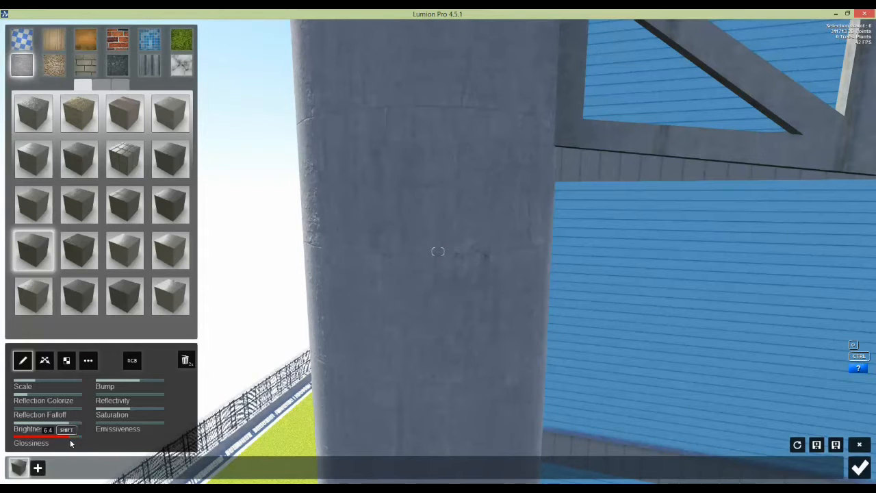
pyautogui.moveTo(124, 394); pyautogui.dragTo(93, 395)
# Step: Move along the walkway and select its floor for a new material
pyautogui.moveTo(421, 302)
pyautogui.mouseDown(button='right')
pyautogui.moveTo(422, 288)
pyautogui.moveTo(410, 288)
pyautogui.moveTo(431, 288)
pyautogui.mouseUp(button='right')
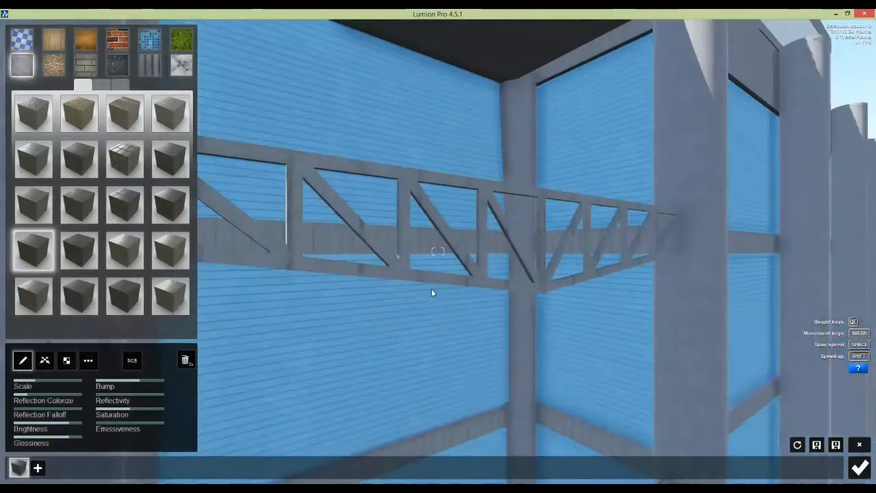
pyautogui.scroll(6, 391, 287)
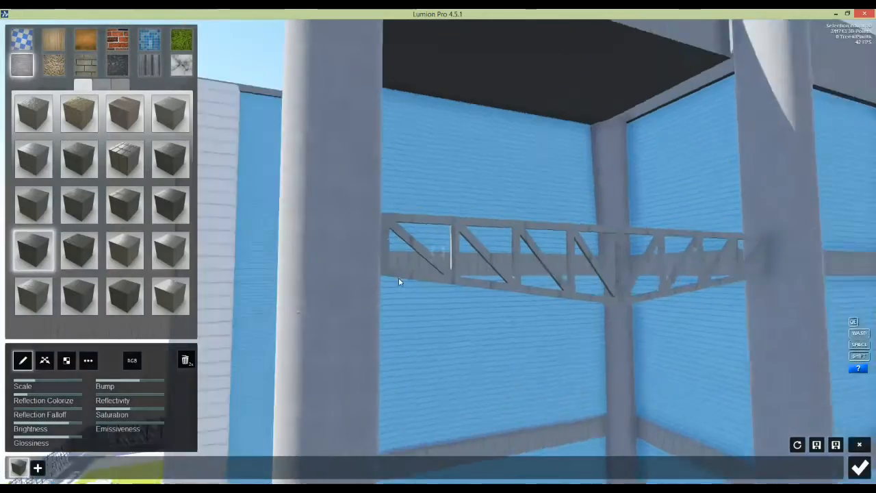
pyautogui.scroll(-4, 425, 283)
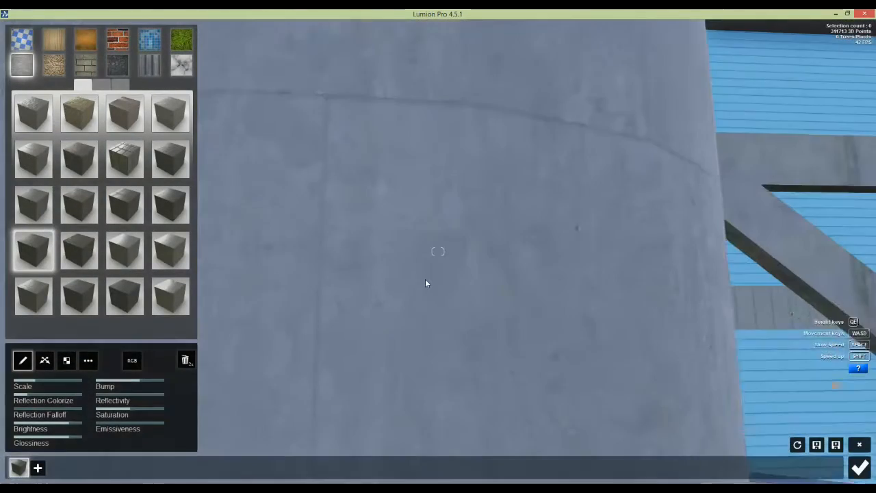
pyautogui.scroll(-5, 425, 283)
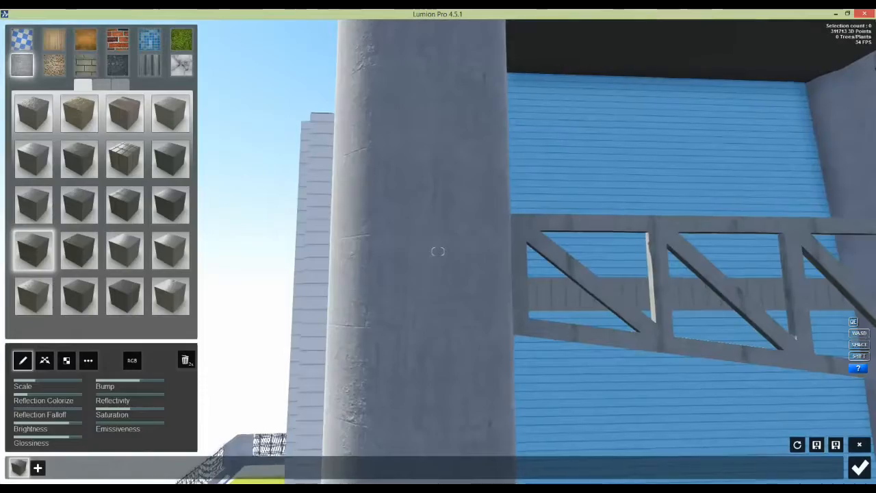
pyautogui.moveTo(438, 251); pyautogui.dragTo(471, 430, button='right')
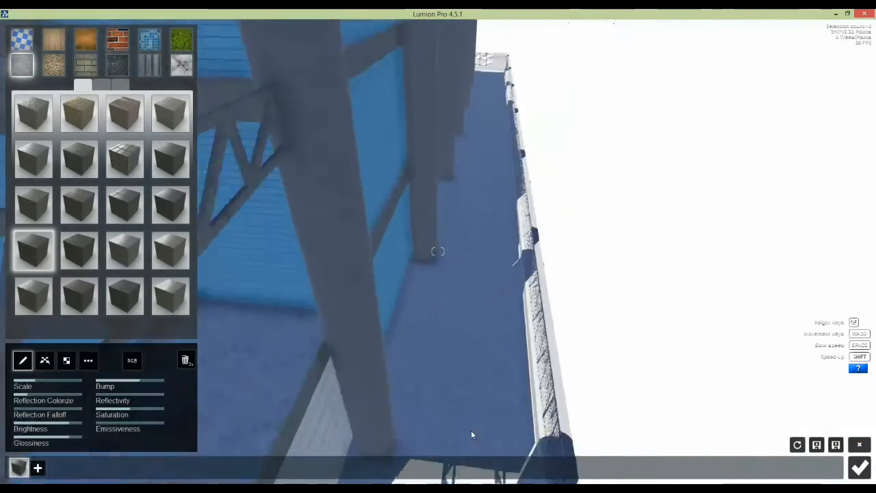
pyautogui.press('w')
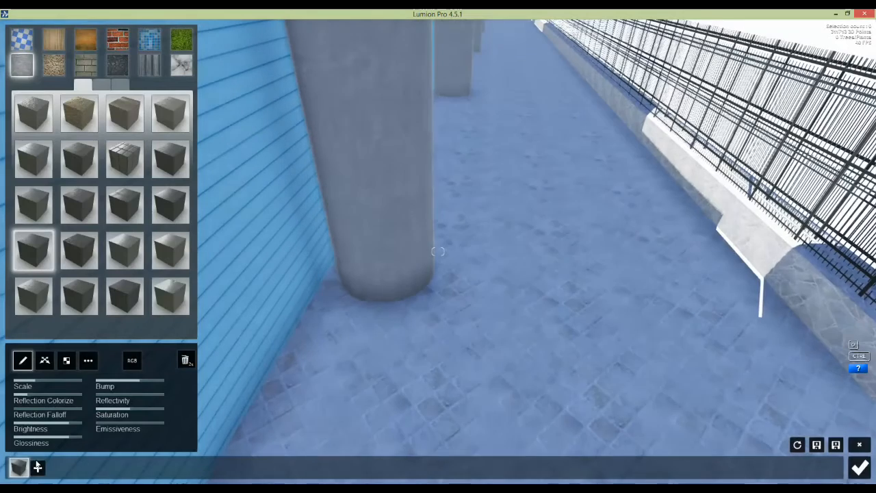
pyautogui.press('Escape')
pyautogui.click(430, 390)
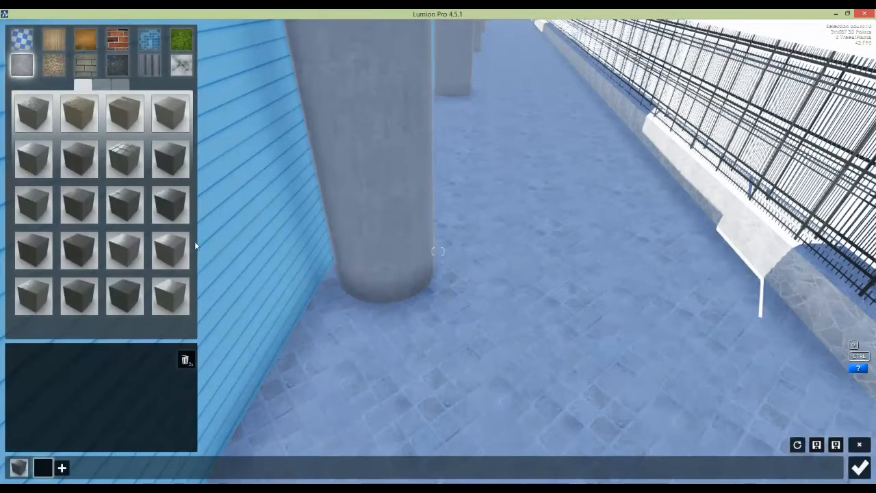
# Step: Preview several concrete options on the walkway floor and settle on a plain concrete
pyautogui.click(35, 162)
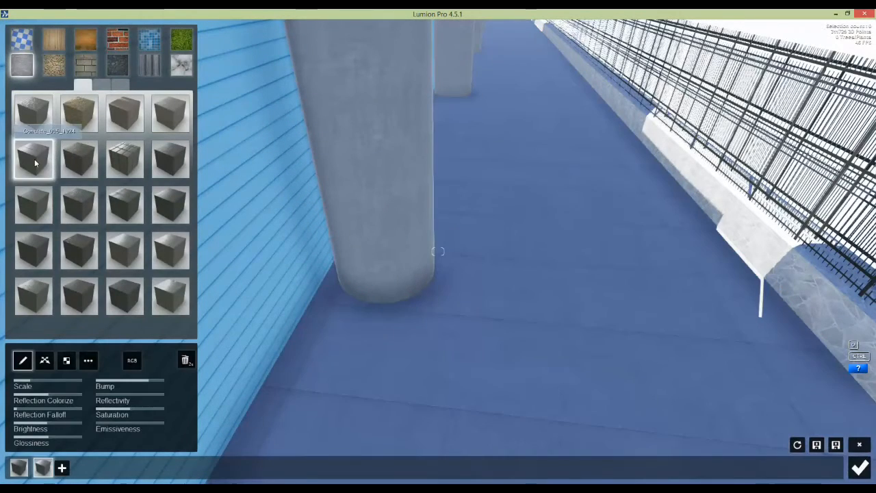
pyautogui.click(79, 157)
pyautogui.click(125, 165)
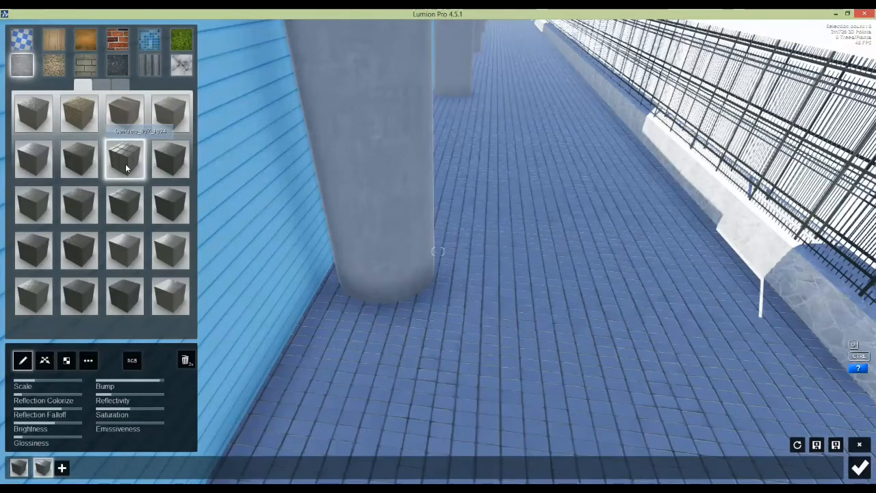
pyautogui.click(175, 203)
pyautogui.moveTo(199, 216); pyautogui.dragTo(474, 293, button='right')
pyautogui.click(75, 244)
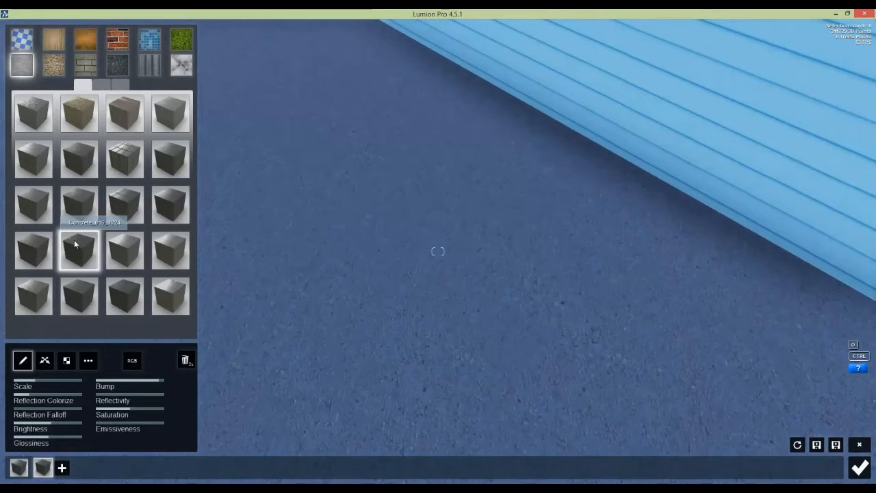
pyautogui.click(123, 248)
pyautogui.click(70, 295)
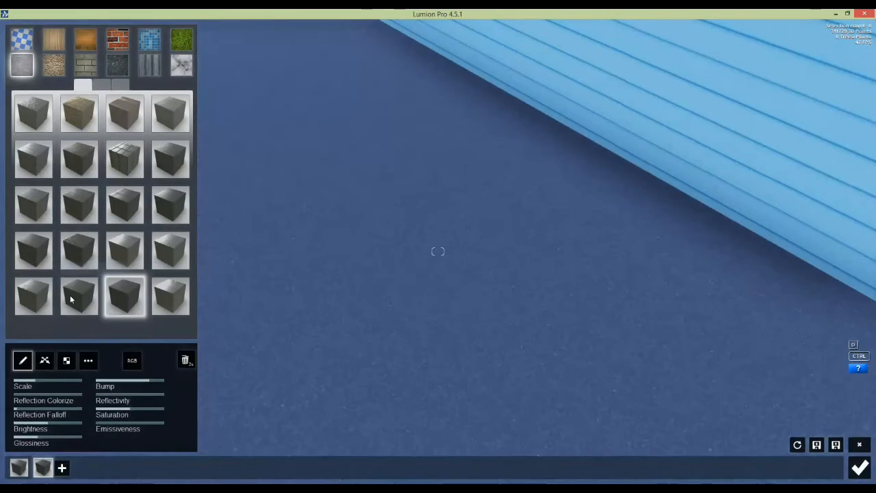
pyautogui.click(33, 167)
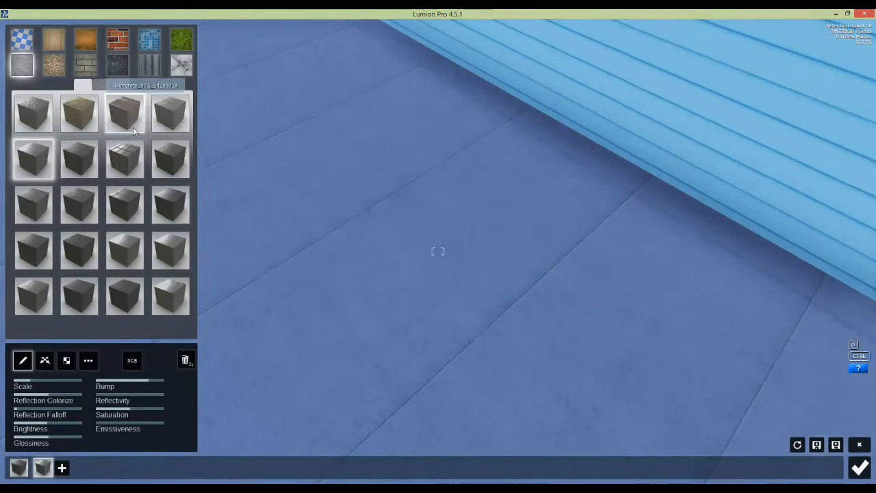
pyautogui.click(110, 200)
pyautogui.moveTo(557, 308); pyautogui.dragTo(367, 313, button='right')
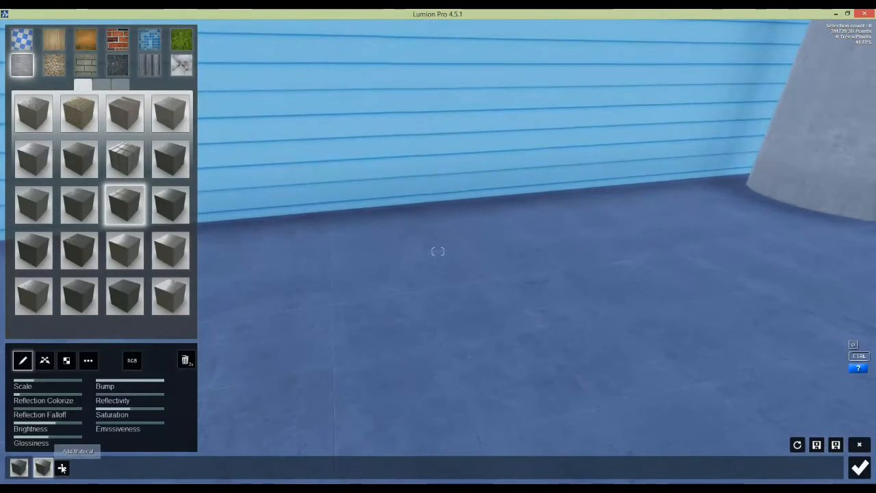
pyautogui.click(61, 468)
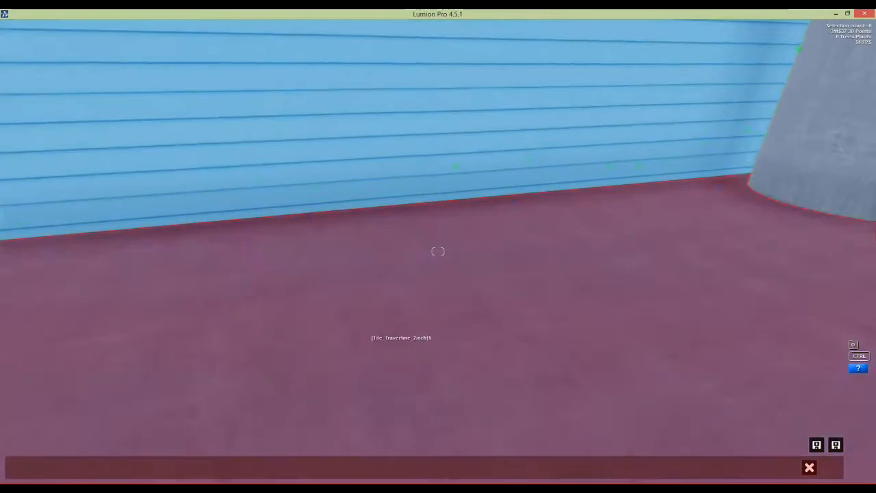
# Step: Fly up to the blue wall and select it for a new material
pyautogui.press('w')
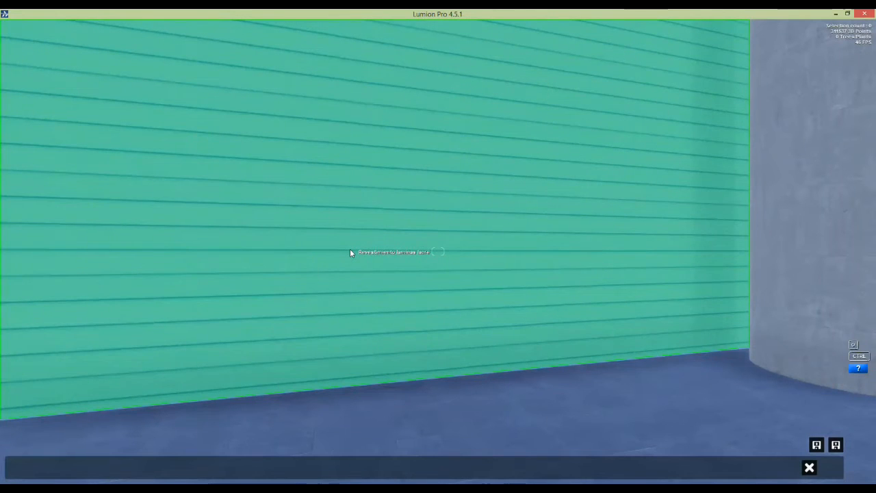
pyautogui.click(349, 253)
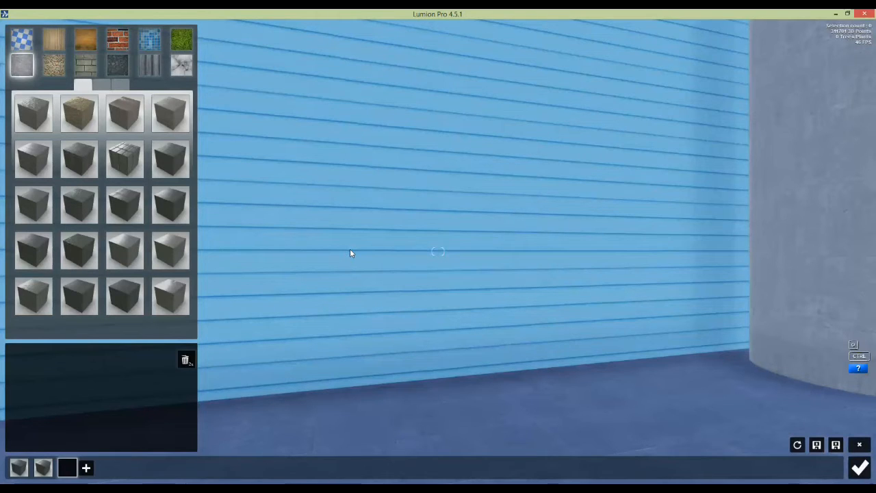
# Step: Make the blue wall Custom Glass with glossiness about 123.8 and reflectivity about 0.2
pyautogui.click(30, 45)
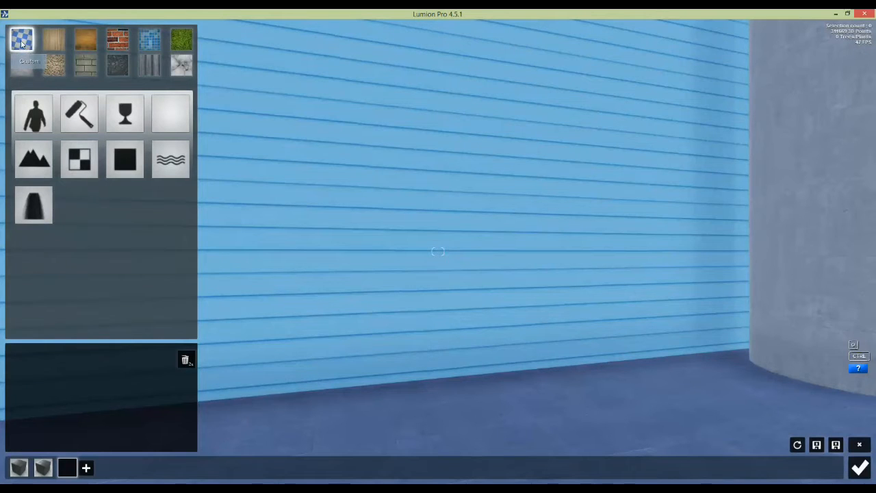
pyautogui.click(125, 116)
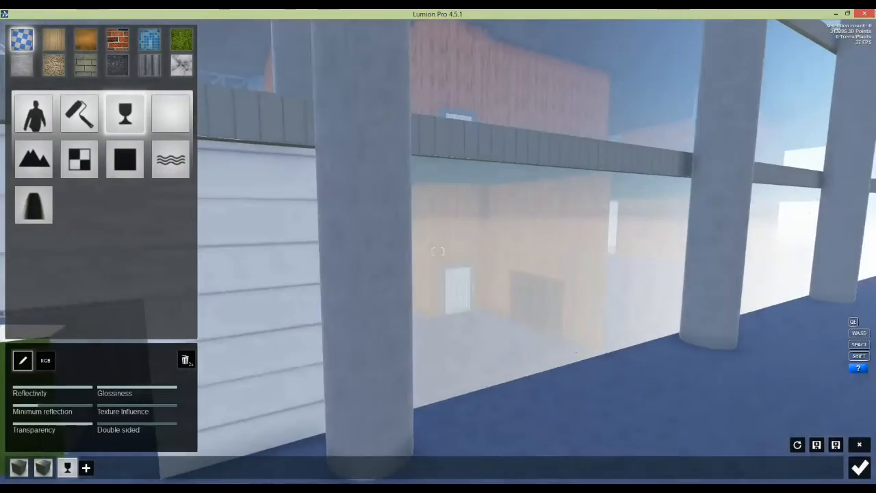
pyautogui.moveTo(137, 389)
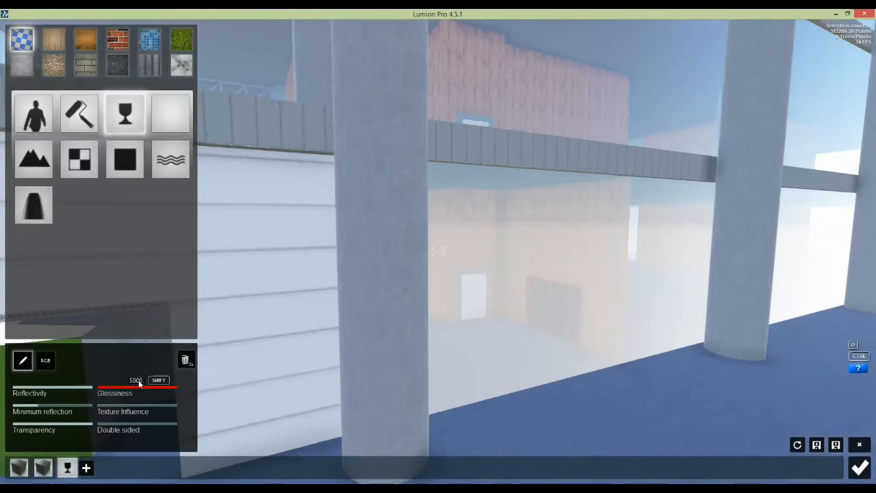
pyautogui.moveTo(137, 386); pyautogui.dragTo(121, 385)
pyautogui.moveTo(68, 401)
pyautogui.moveTo(63, 387); pyautogui.dragTo(28, 389)
# Step: Move into the building interior up to the wooden wall
pyautogui.press('s')
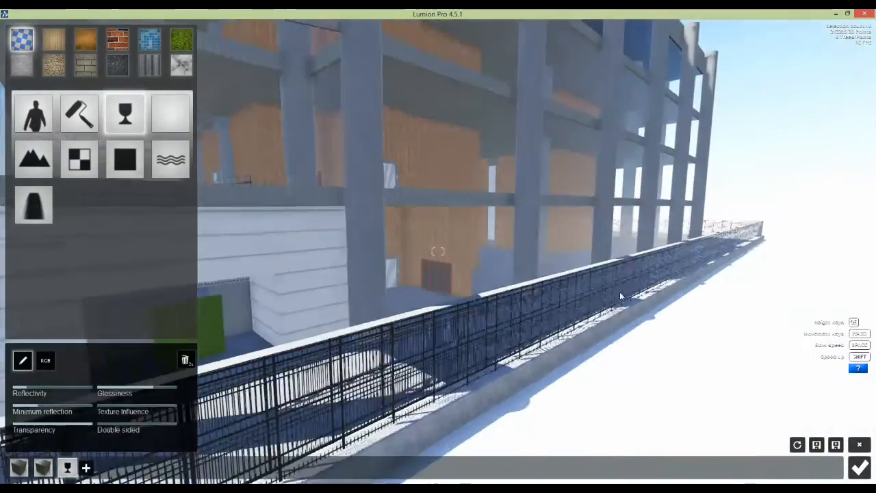
pyautogui.moveTo(619, 291); pyautogui.dragTo(605, 290, button='right')
pyautogui.press('w')
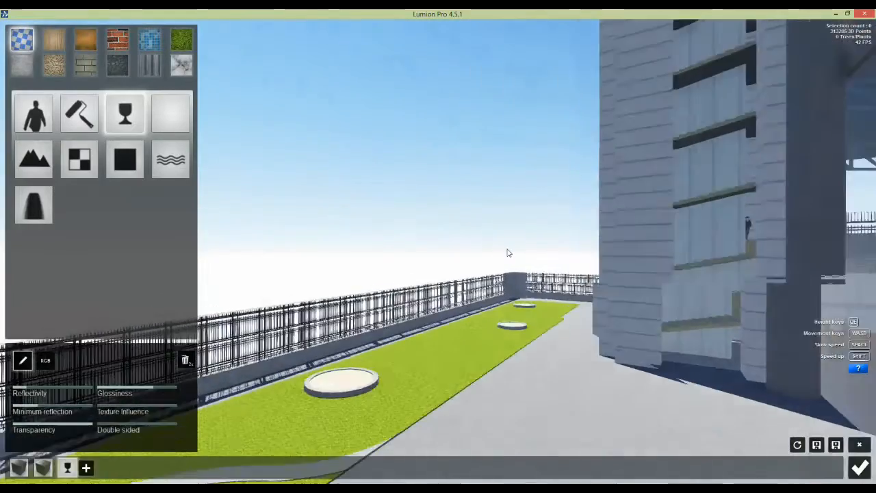
pyautogui.moveTo(508, 252); pyautogui.dragTo(541, 253, button='right')
pyautogui.press('w')
pyautogui.moveTo(424, 251); pyautogui.dragTo(442, 252, button='right')
pyautogui.press('w')
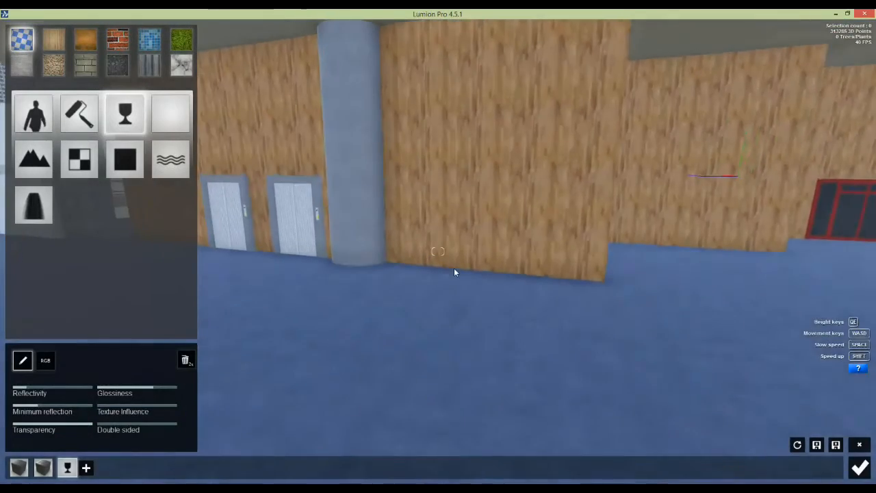
pyautogui.moveTo(454, 272); pyautogui.dragTo(473, 203, button='right')
pyautogui.press('w')
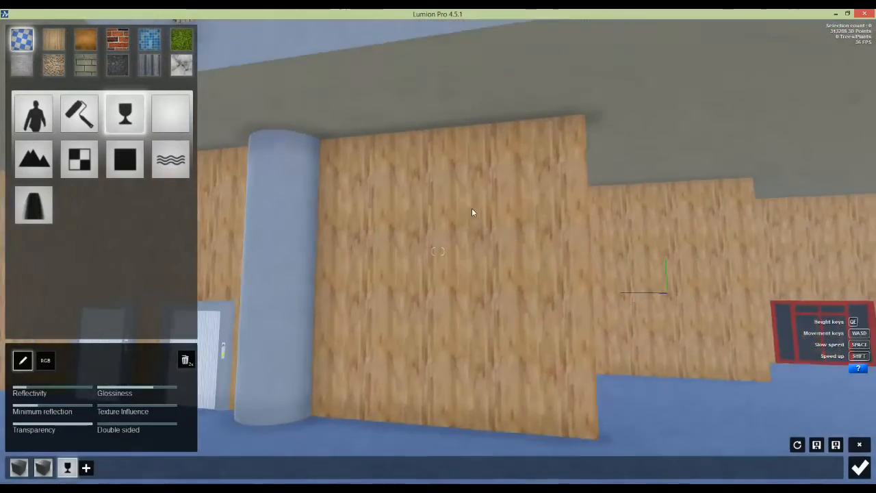
# Step: Give the interior wall a light wood material from the Wood set
pyautogui.press('s')
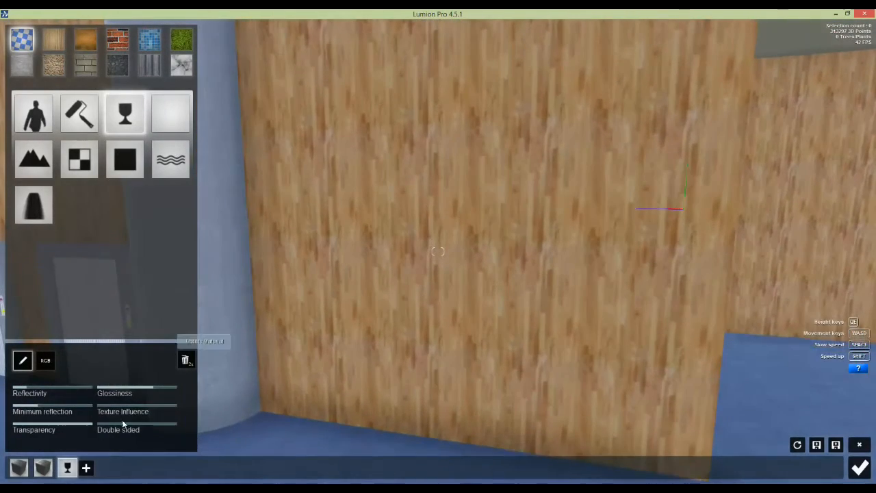
pyautogui.click(87, 468)
pyautogui.click(490, 273)
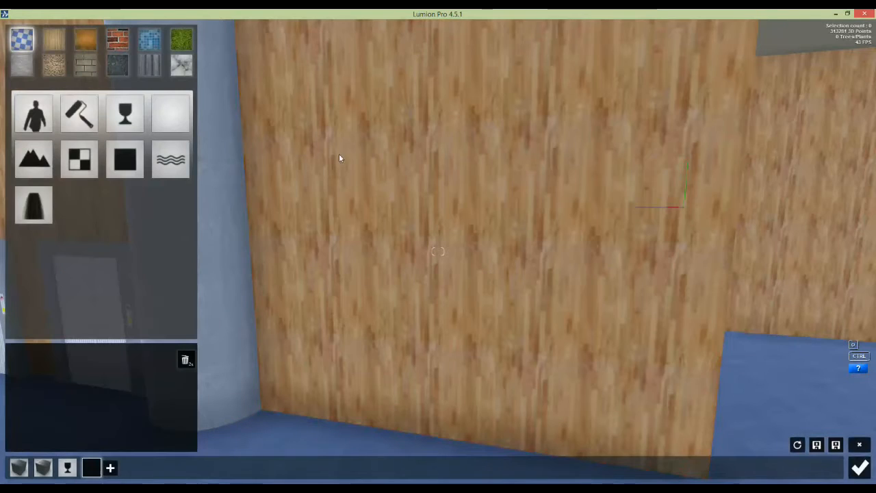
pyautogui.click(53, 40)
pyautogui.click(34, 159)
pyautogui.click(123, 118)
# Step: Make the red door's panes Custom Glass
pyautogui.moveTo(122, 118); pyautogui.dragTo(475, 242, button='right')
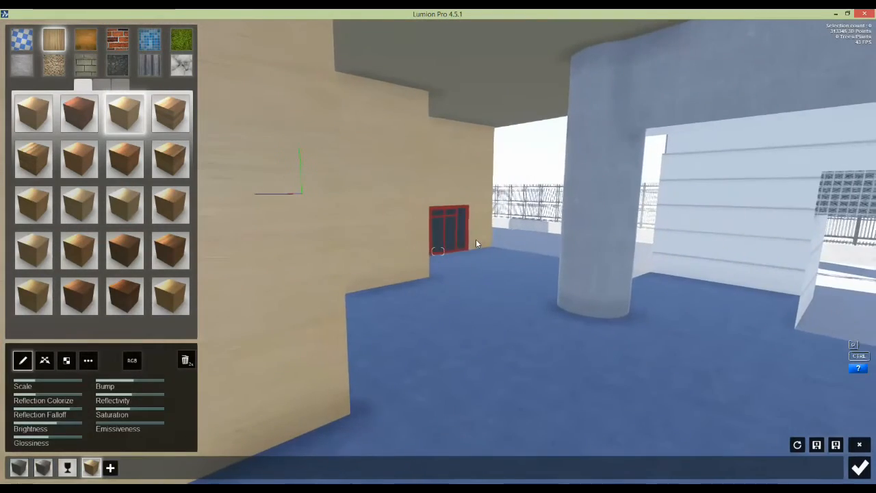
pyautogui.press('w')
pyautogui.press('w')
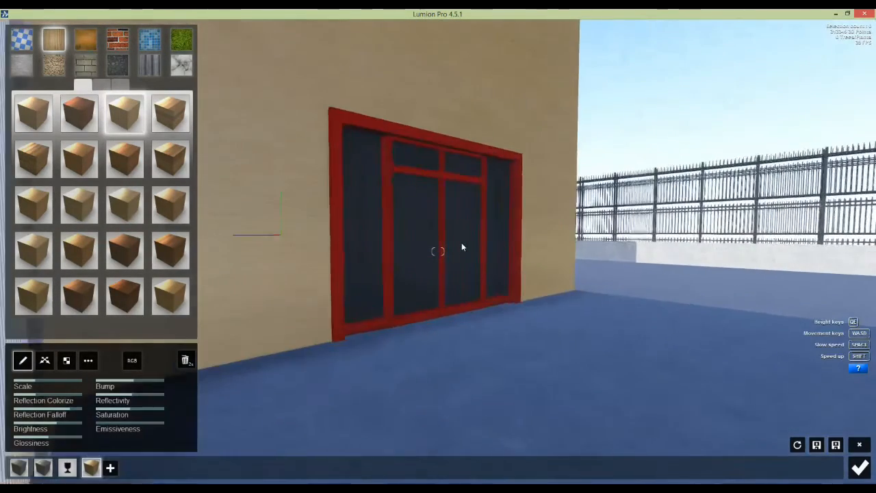
pyautogui.click(111, 467)
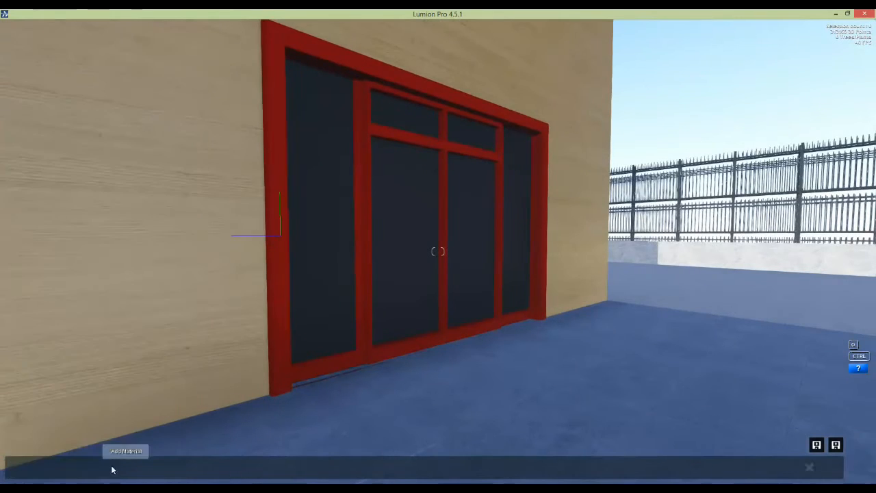
pyautogui.click(327, 260)
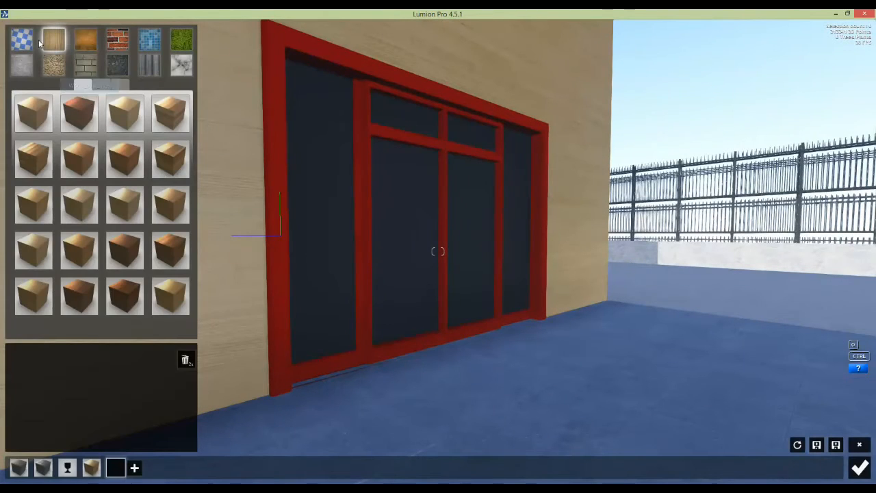
pyautogui.click(24, 39)
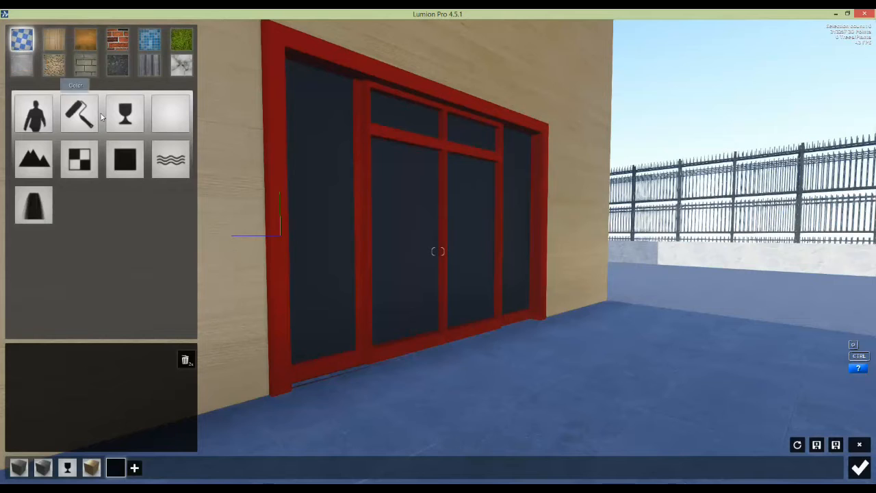
pyautogui.click(124, 113)
pyautogui.moveTo(388, 204); pyautogui.dragTo(483, 208, button='right')
# Step: Fly low over the lawn and cover it with a grass texture from the ground set
pyautogui.scroll(-5, 484, 208)
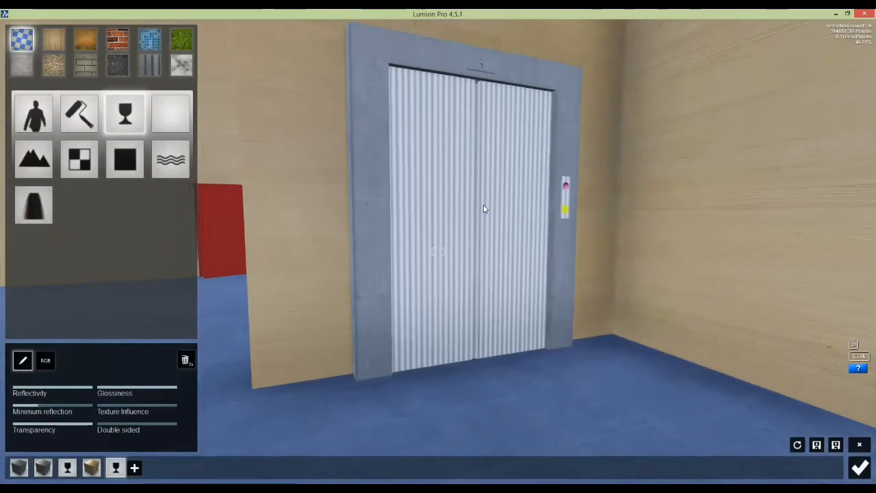
pyautogui.scroll(3, 484, 208)
pyautogui.scroll(-10, 483, 208)
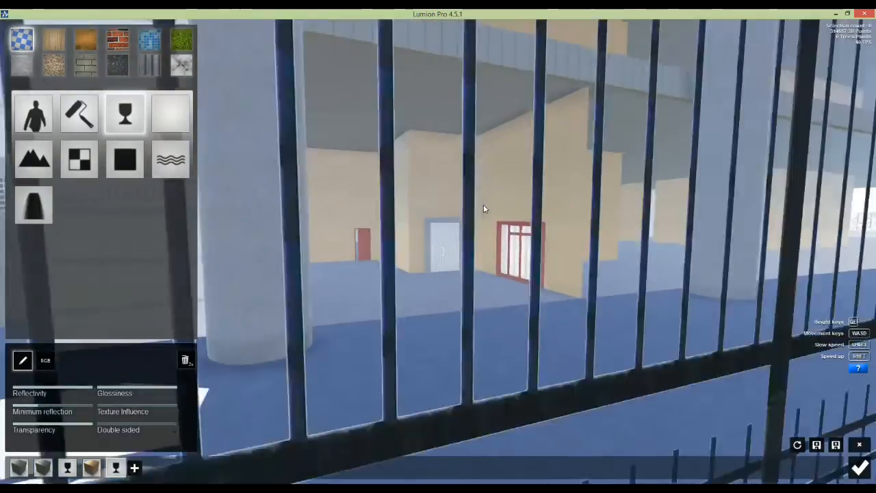
pyautogui.scroll(-10, 484, 208)
pyautogui.moveTo(483, 208); pyautogui.dragTo(266, 223, button='right')
pyautogui.press('a')
pyautogui.moveTo(293, 241); pyautogui.dragTo(355, 251, button='right')
pyautogui.press('w')
pyautogui.press('w')
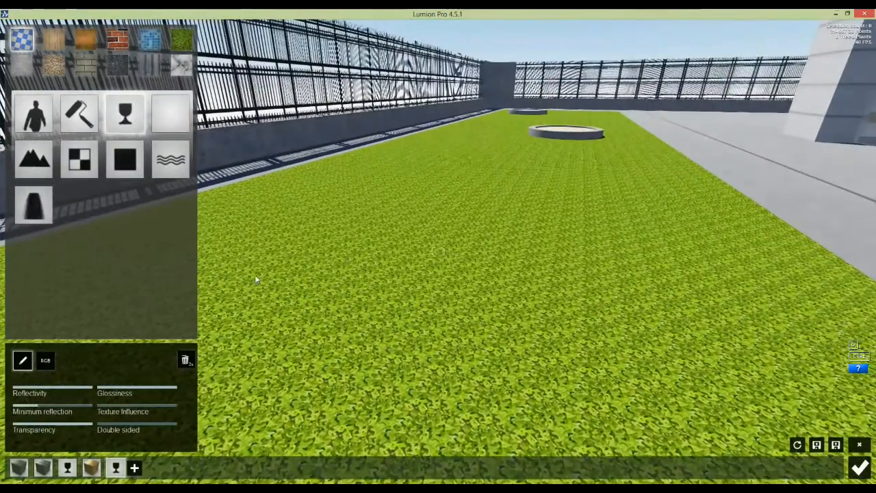
pyautogui.click(134, 468)
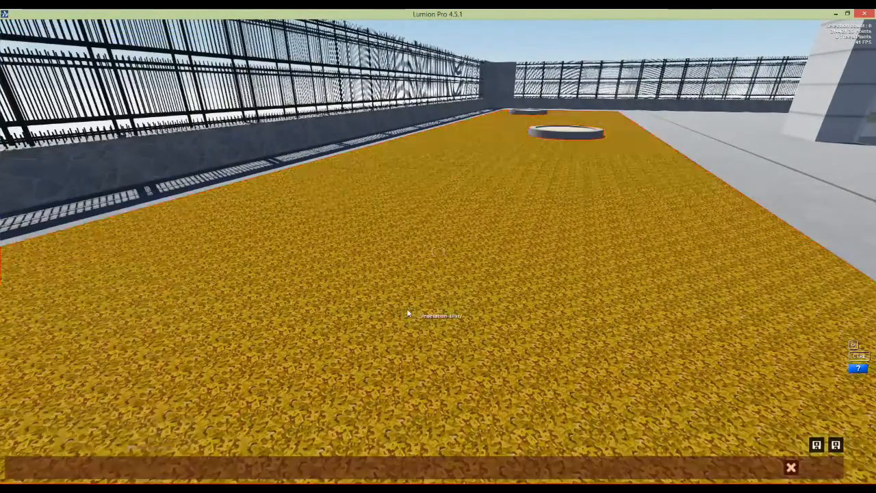
pyautogui.click(408, 311)
pyautogui.click(181, 41)
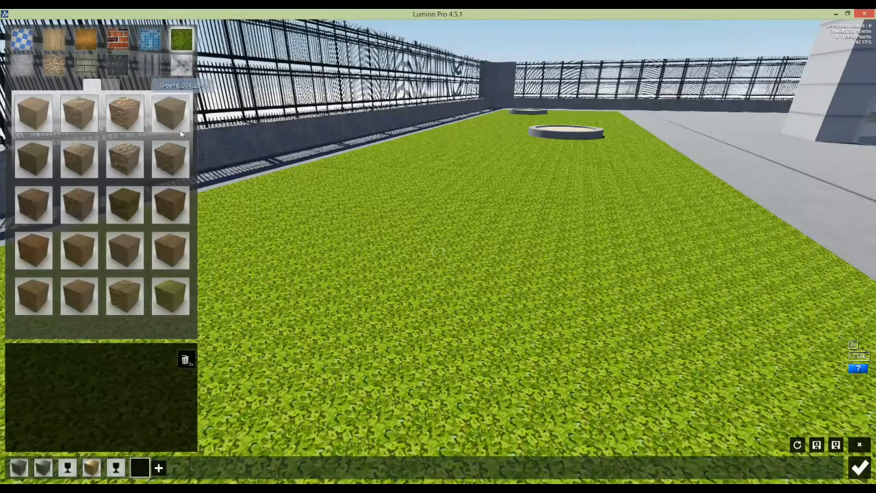
pyautogui.click(172, 296)
# Step: Move up to the circular planter and start a new material for its rim
pyautogui.moveTo(505, 191); pyautogui.dragTo(473, 233, button='right')
pyautogui.press('s')
pyautogui.press('w')
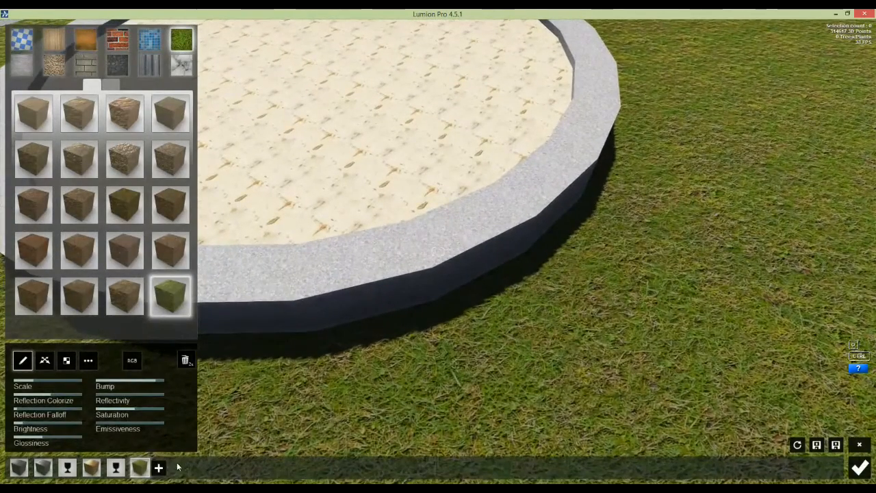
pyautogui.click(158, 468)
pyautogui.press('s')
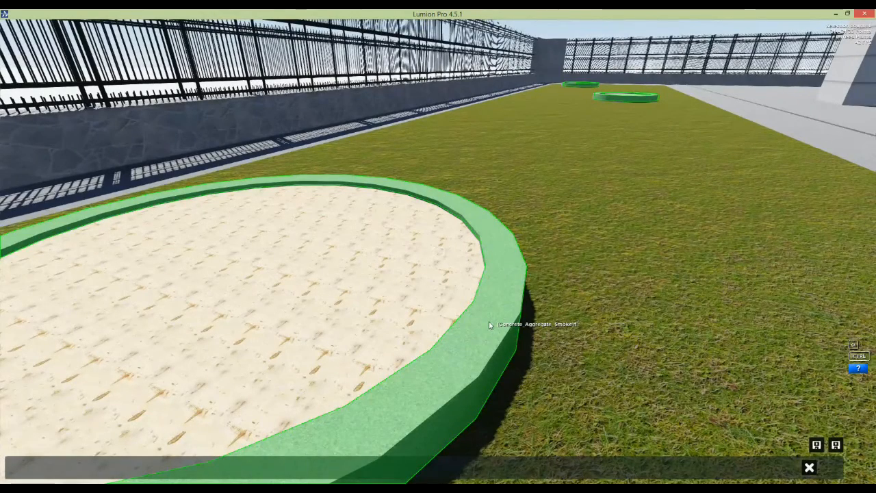
# Step: Give the planter rim smooth light grey concrete with texture scale 1.2
pyautogui.click(489, 326)
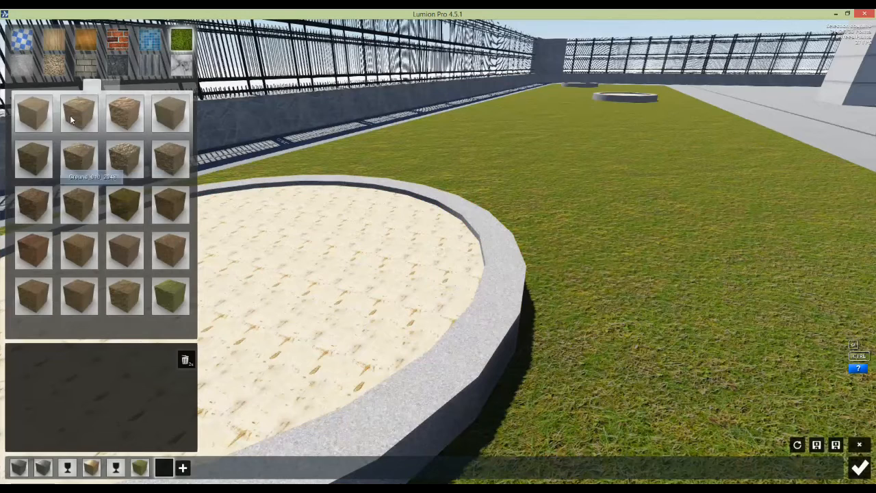
pyautogui.click(22, 65)
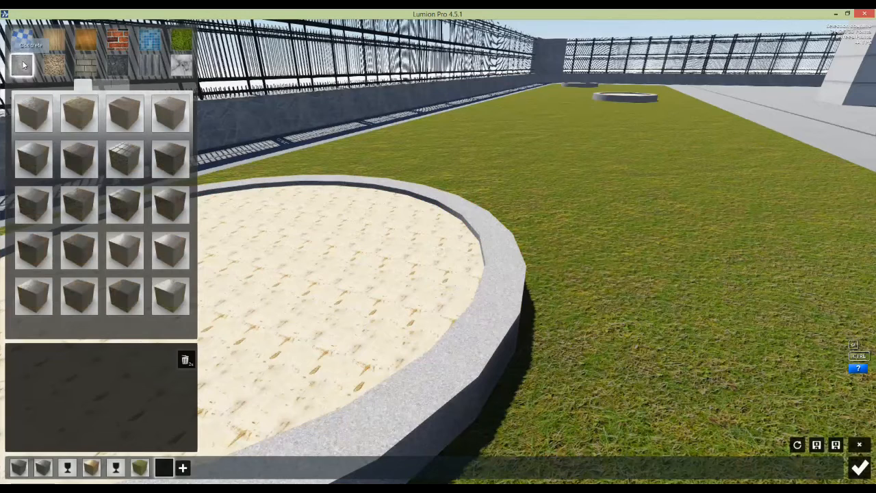
pyautogui.click(126, 161)
pyautogui.click(67, 170)
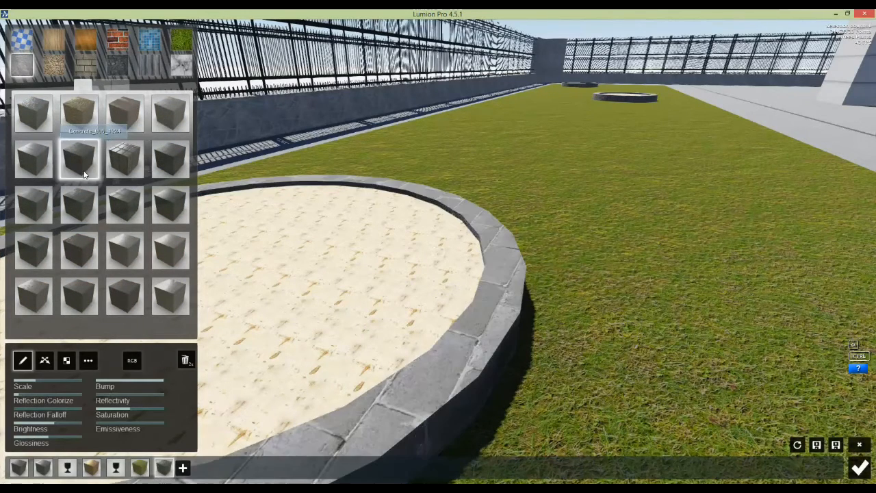
pyautogui.click(49, 171)
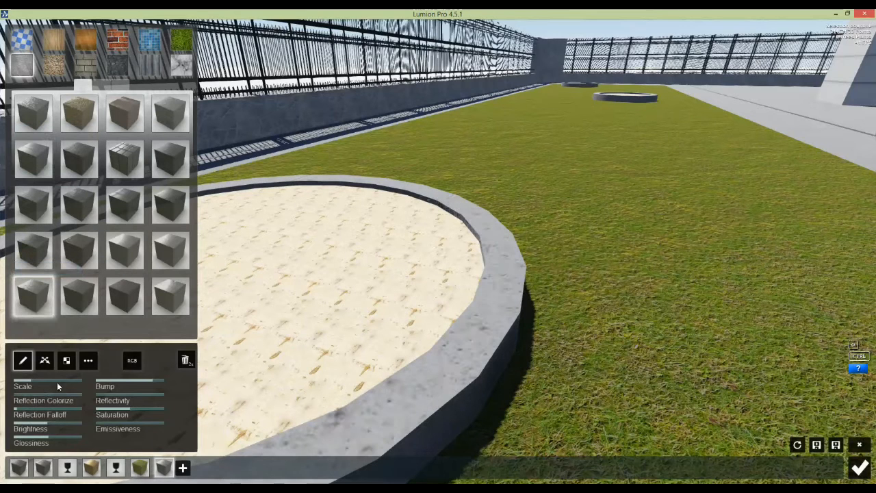
pyautogui.moveTo(53, 379); pyautogui.dragTo(46, 378)
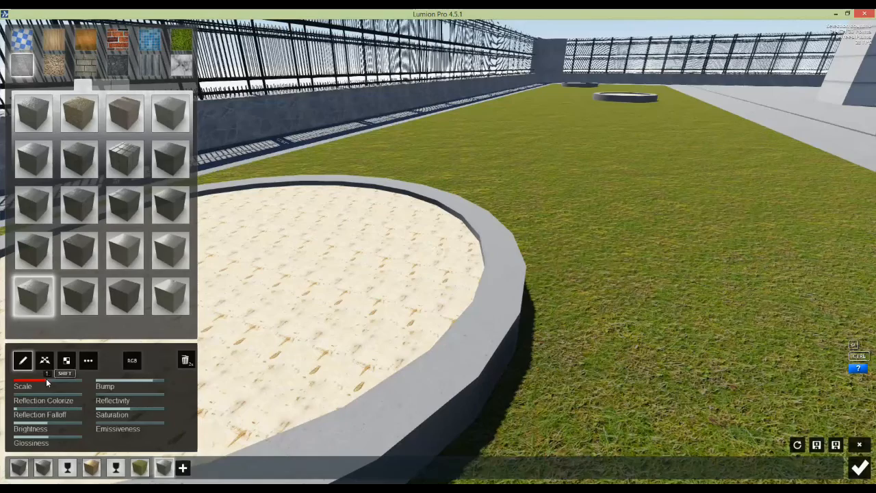
# Step: Move closer to the planter and select its inner surface for a new material
pyautogui.moveTo(80, 377); pyautogui.dragTo(197, 478, button='right')
pyautogui.click(184, 468)
pyautogui.click(312, 346)
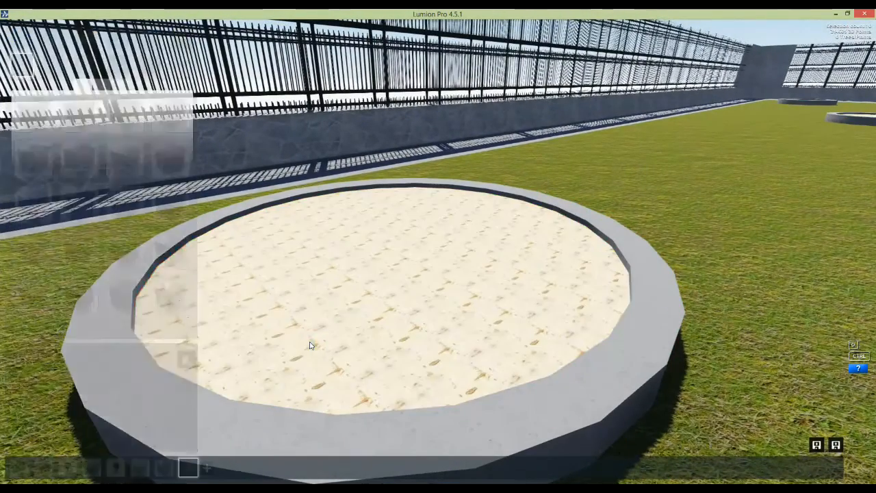
# Step: Fill the planter's inner bed with the yellow wood-chip ground material
pyautogui.click(182, 39)
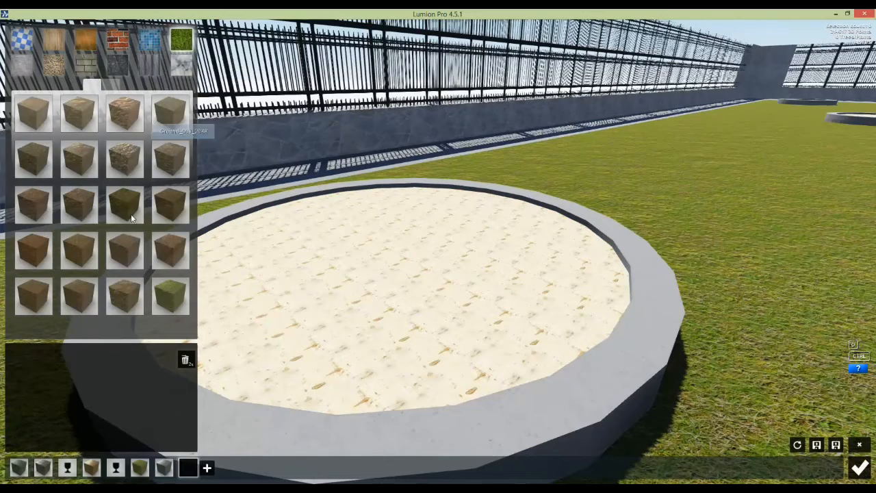
pyautogui.click(122, 254)
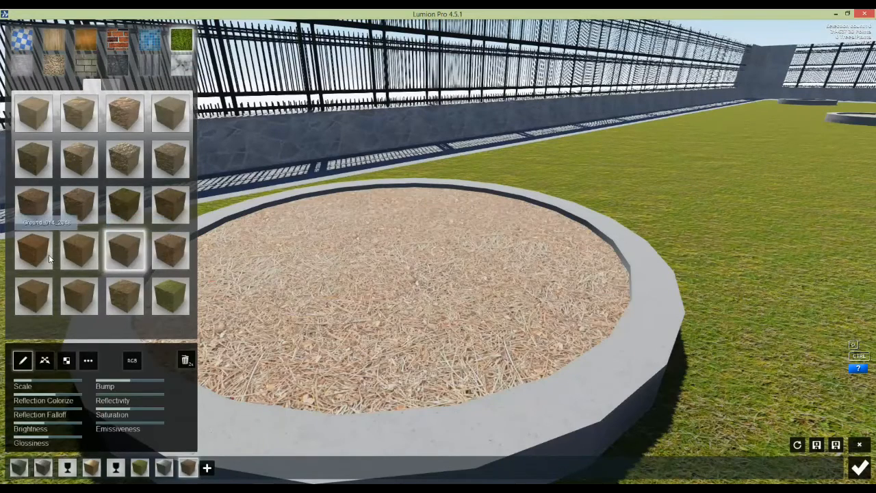
pyautogui.click(68, 253)
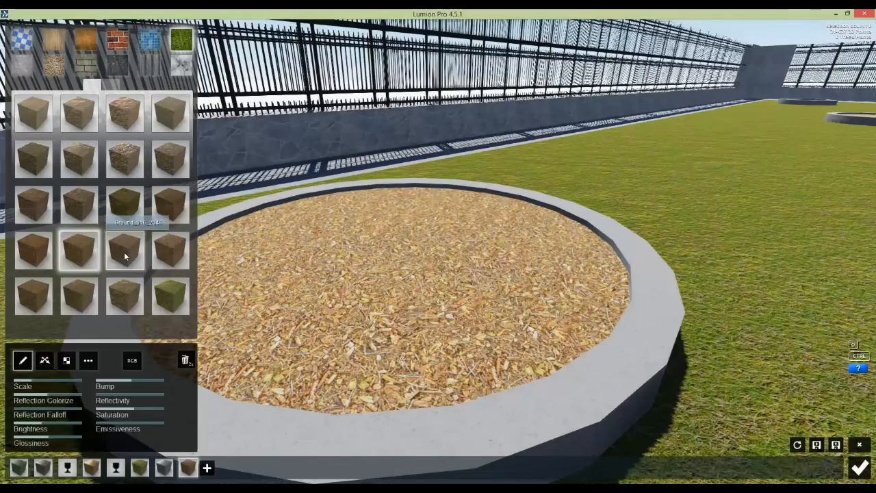
# Step: Fly across the lawn to the fence wall and look along it toward the white building
pyautogui.press('w')
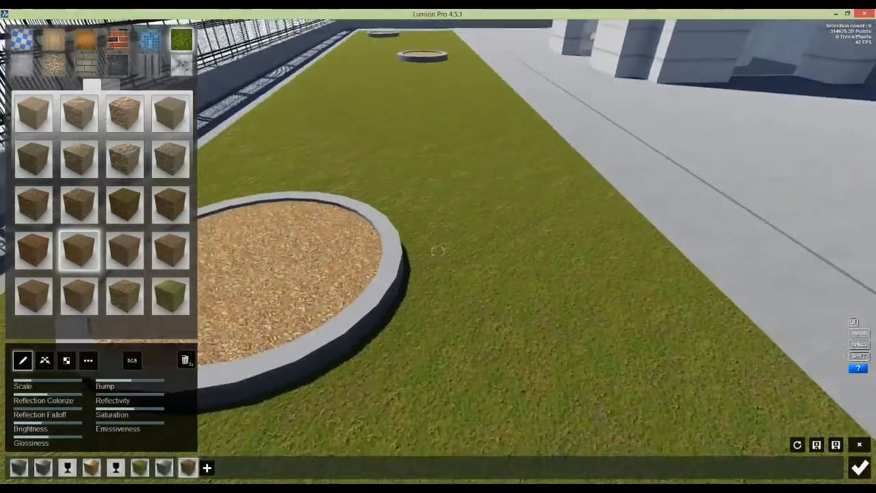
pyautogui.moveTo(720, 285); pyautogui.dragTo(603, 236, button='right')
pyautogui.press('w')
pyautogui.press('w')
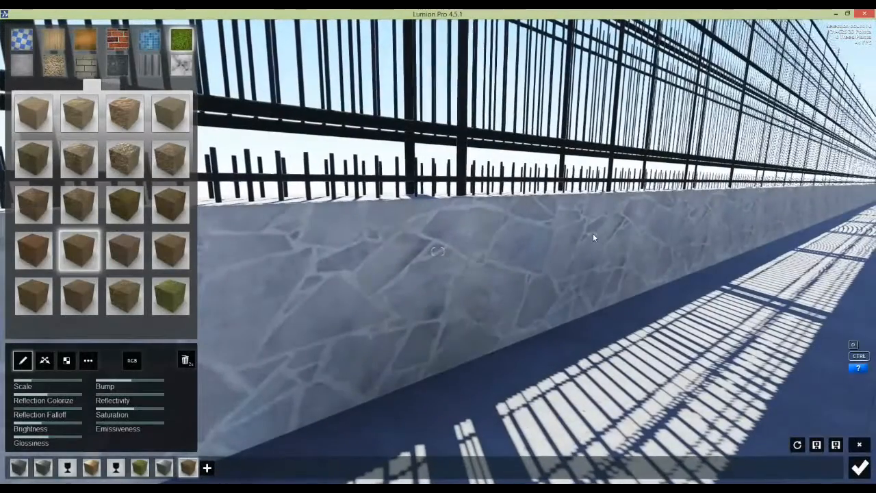
pyautogui.moveTo(592, 233); pyautogui.dragTo(392, 267, button='right')
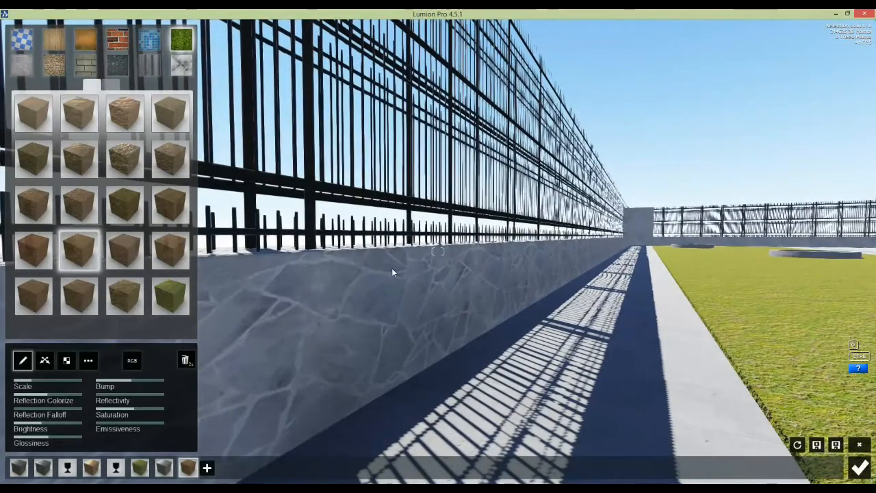
pyautogui.moveTo(391, 269); pyautogui.dragTo(589, 287, button='right')
pyautogui.press('w')
pyautogui.moveTo(438, 251); pyautogui.dragTo(475, 299, button='right')
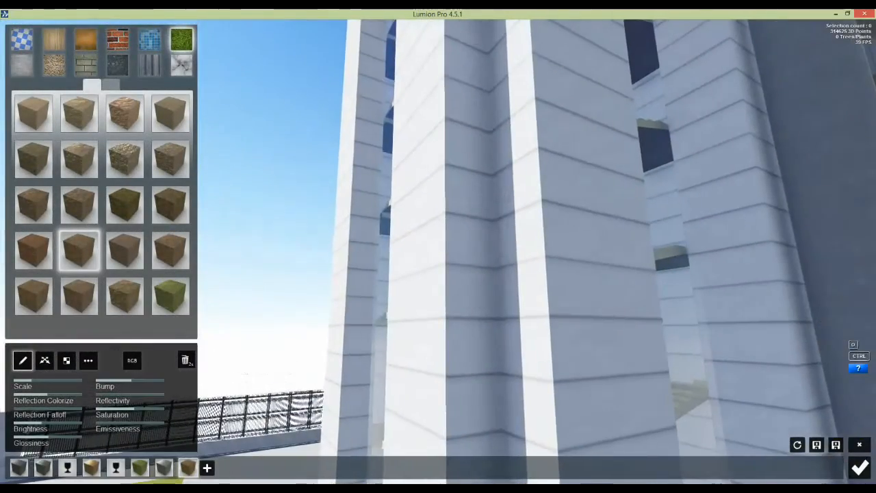
# Step: Cover the white building's walls with the dark board-formed concrete from the Bricks category
pyautogui.click(206, 468)
pyautogui.click(419, 339)
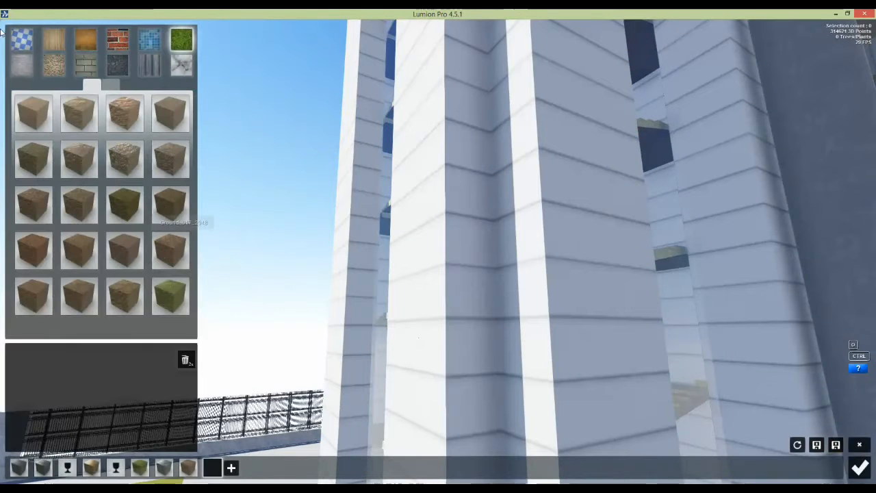
pyautogui.click(24, 71)
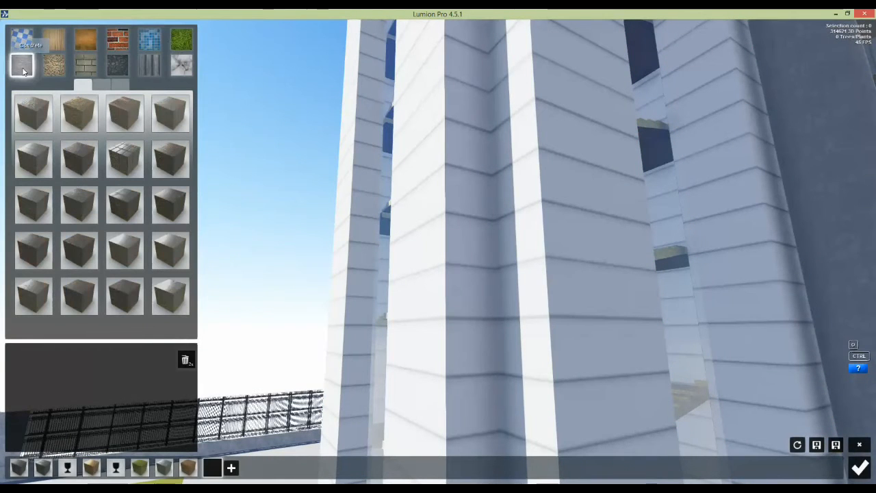
pyautogui.click(120, 41)
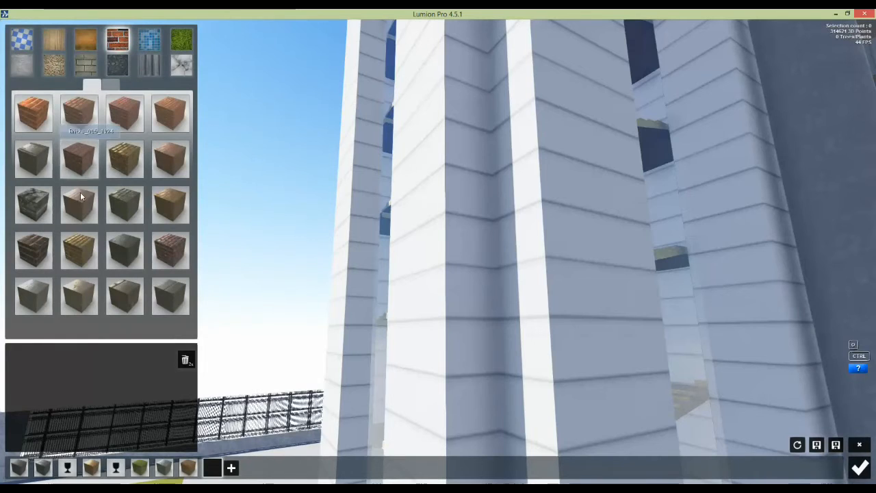
pyautogui.click(125, 249)
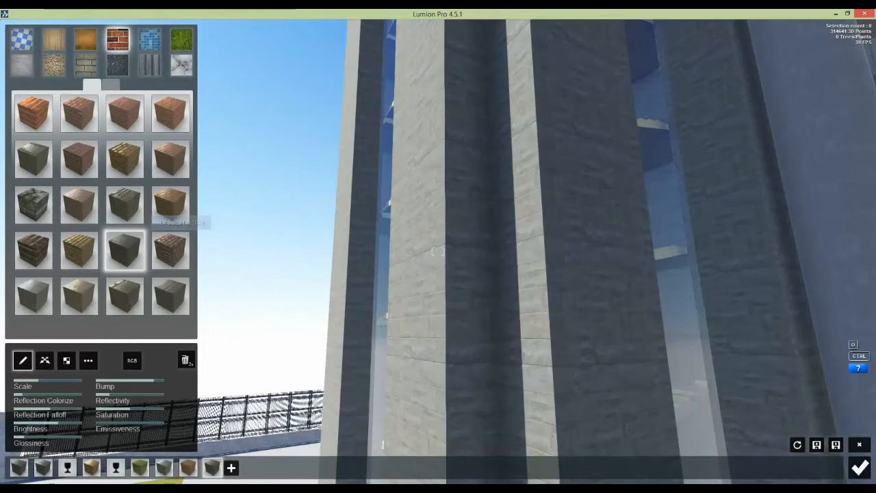
# Step: Fly around the building to inspect the concrete up close, then move into the stairwell
pyautogui.press('w')
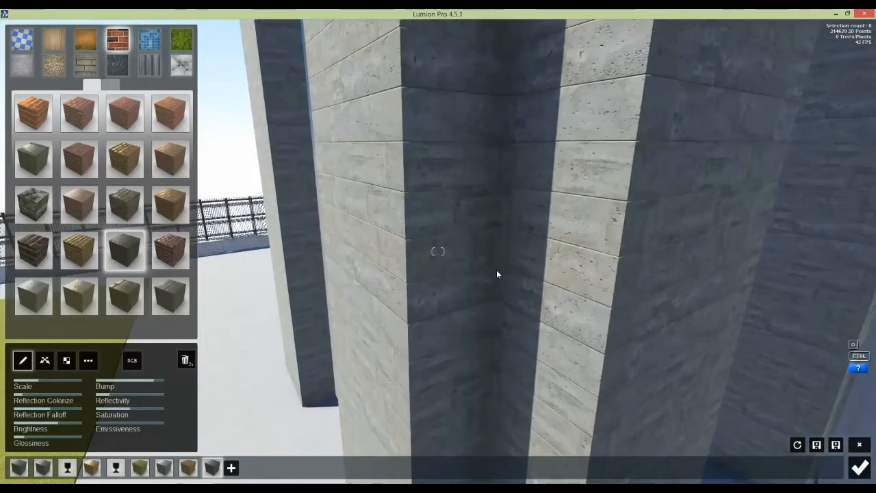
pyautogui.press('s')
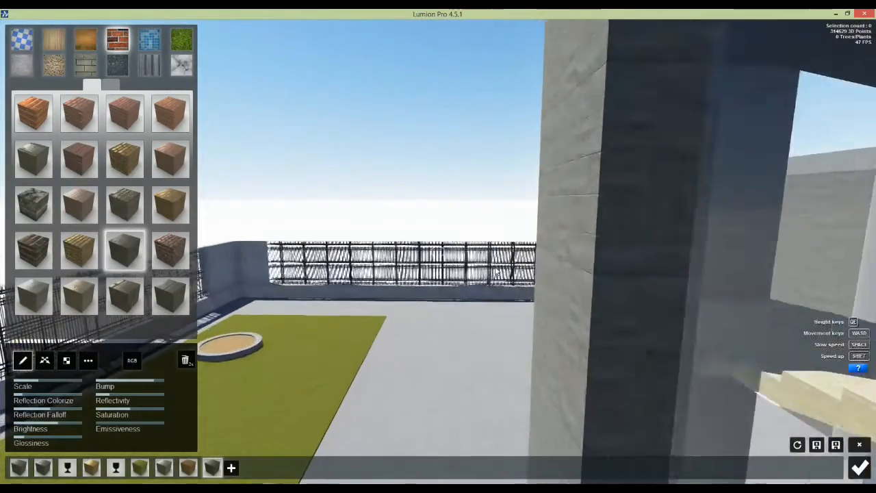
pyautogui.press('d')
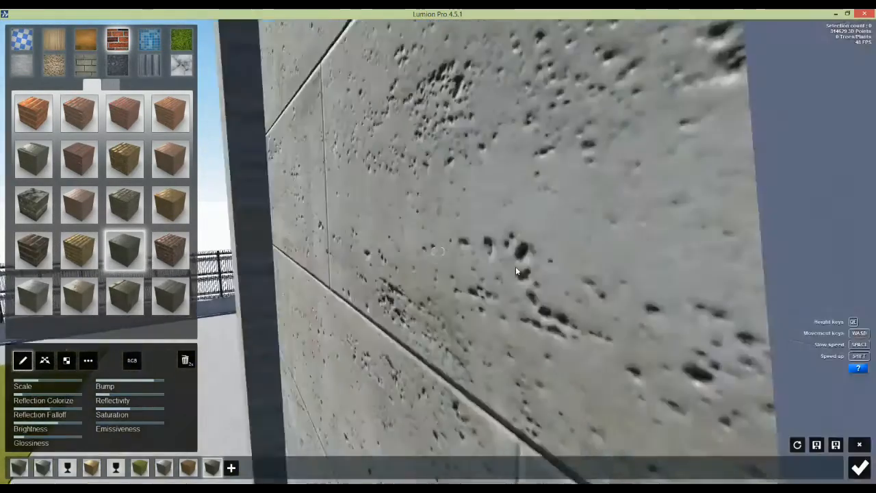
pyautogui.press('s')
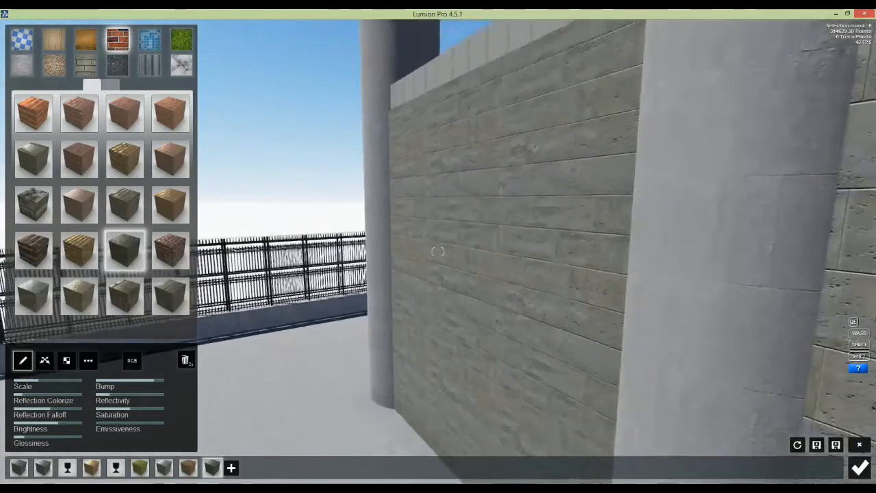
pyautogui.press('w')
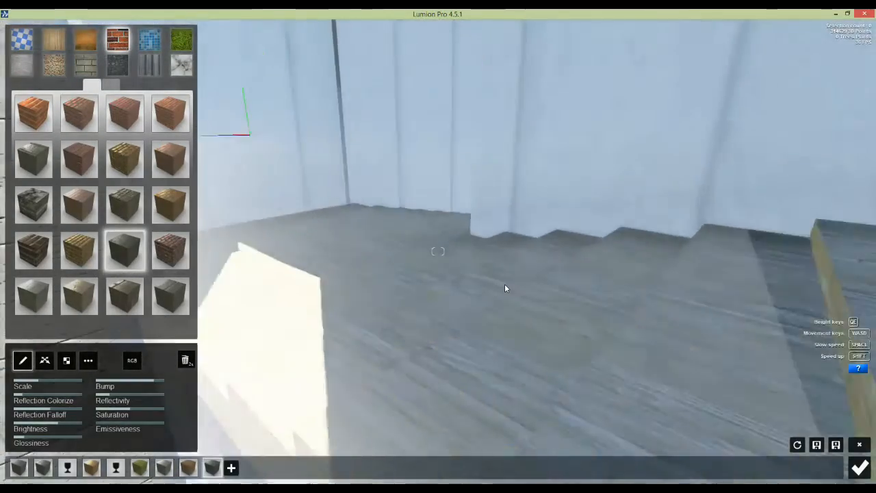
pyautogui.press('w')
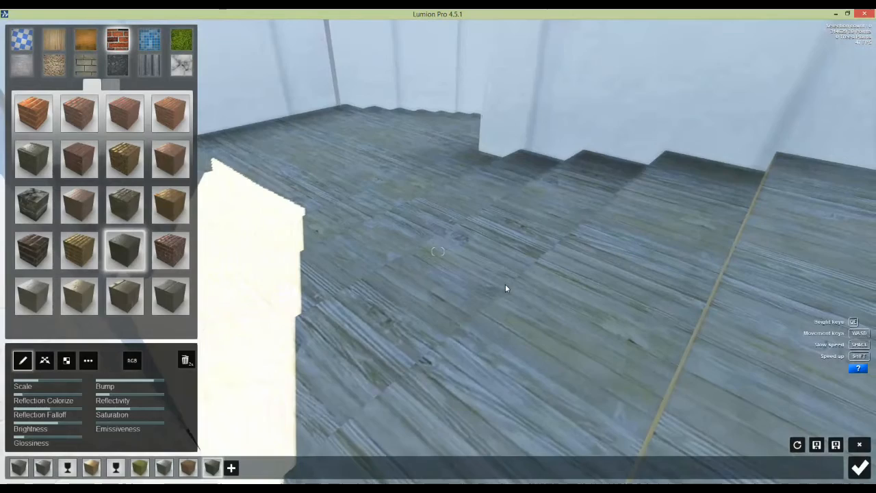
# Step: Give the stairwell wall grey concrete with reflection falloff 0.9 and an adjusted texture scale
pyautogui.moveTo(505, 288); pyautogui.dragTo(415, 256, button='right')
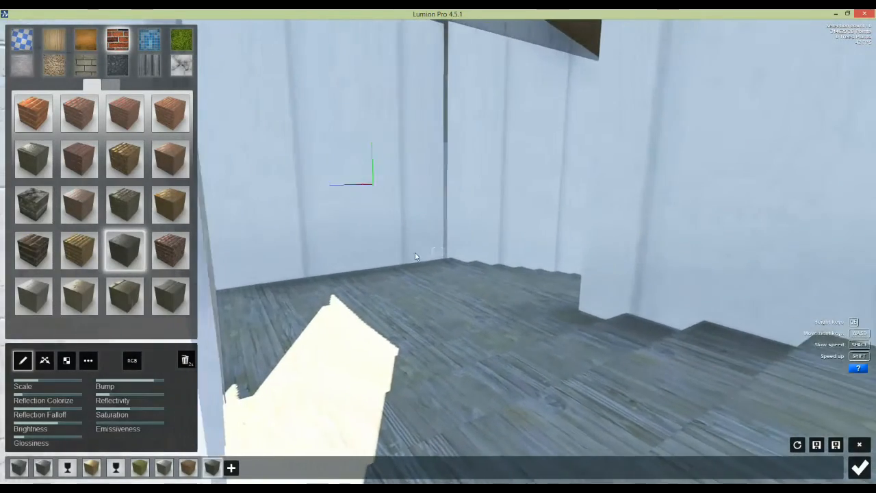
pyautogui.press('w')
pyautogui.moveTo(438, 251); pyautogui.dragTo(377, 247, button='right')
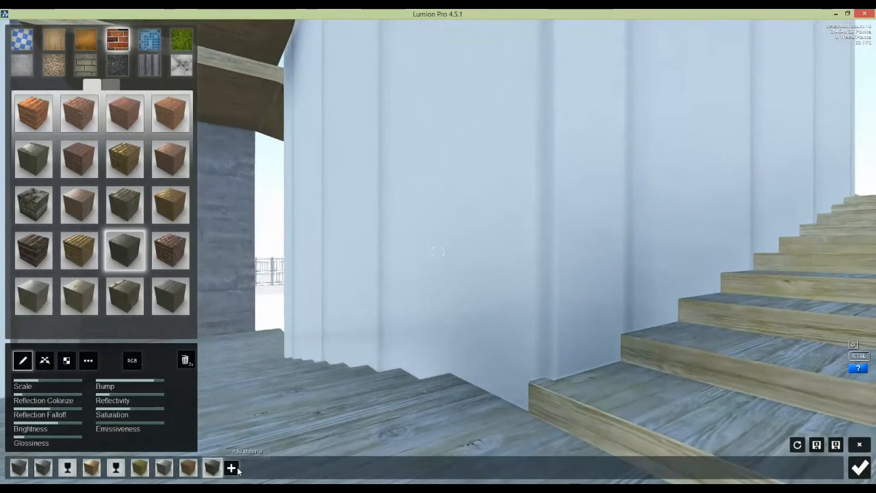
pyautogui.click(233, 468)
pyautogui.click(434, 231)
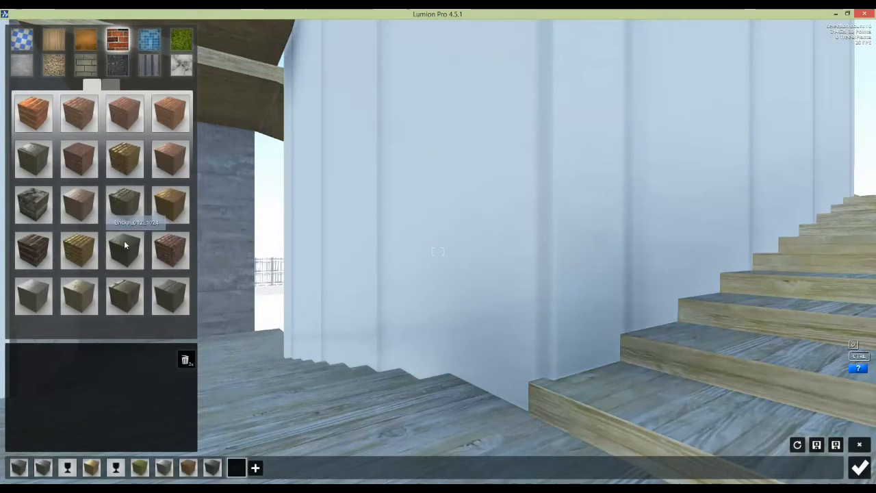
pyautogui.click(124, 245)
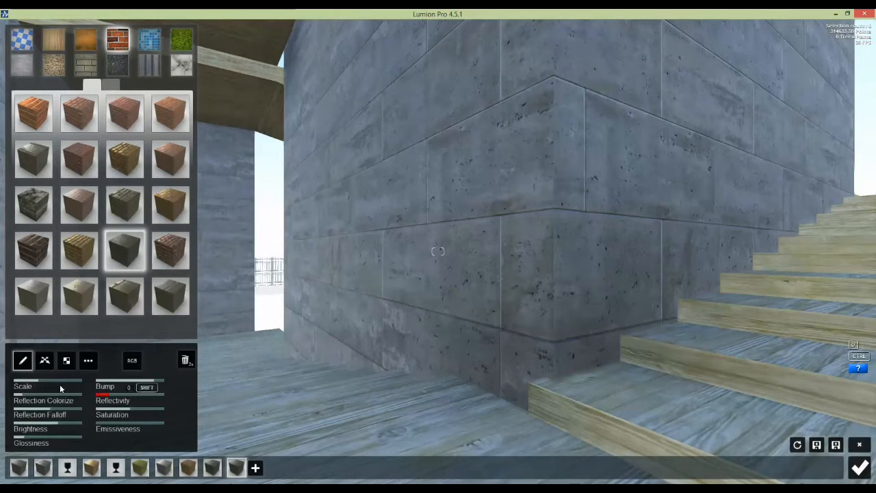
pyautogui.moveTo(66, 425); pyautogui.dragTo(76, 426)
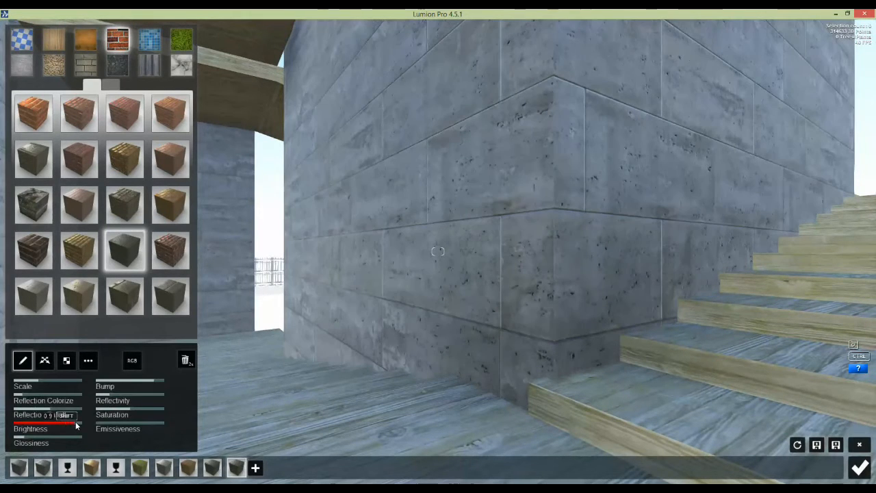
pyautogui.moveTo(46, 387); pyautogui.dragTo(46, 387)
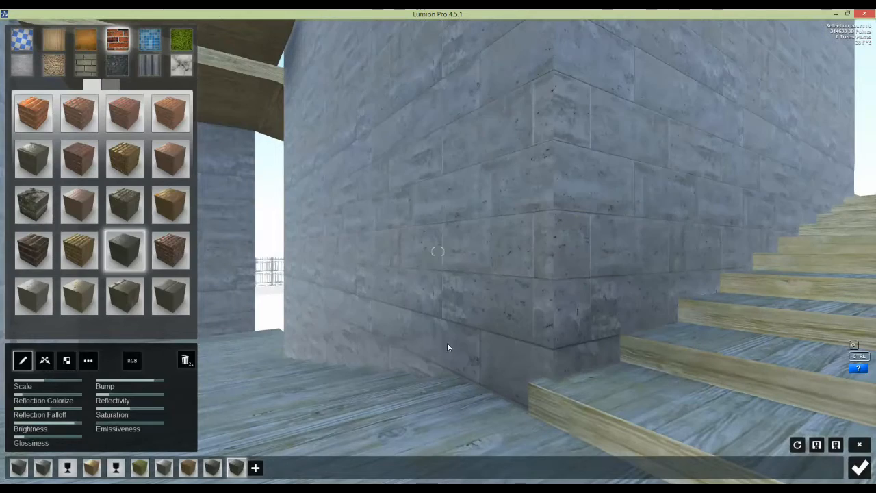
# Step: Fly out beneath the slab to an overhead view of the building and horizon
pyautogui.press('w')
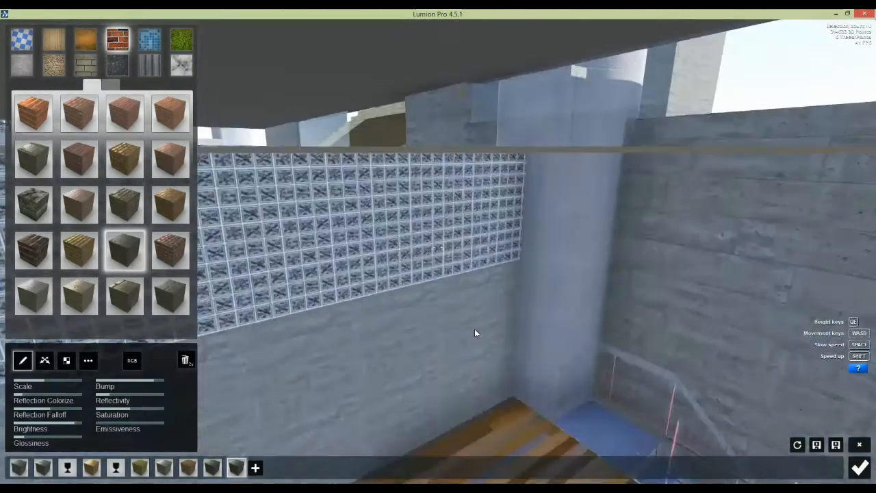
pyautogui.press('w')
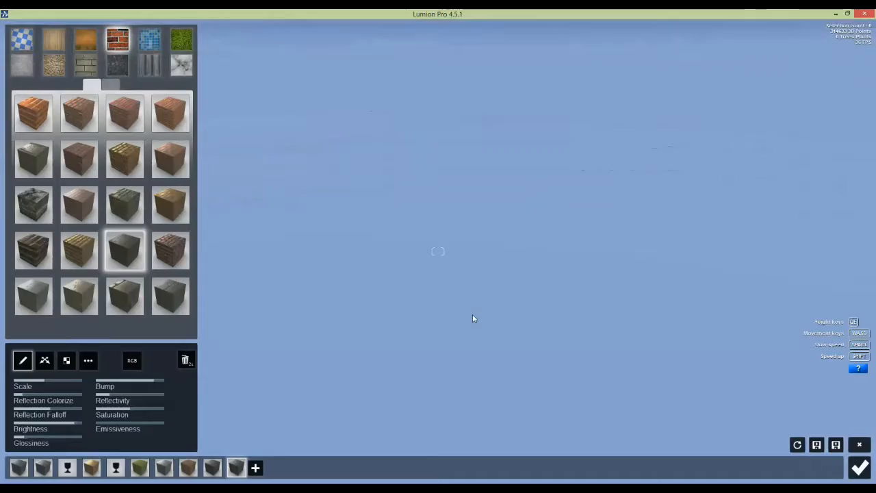
pyautogui.press('s')
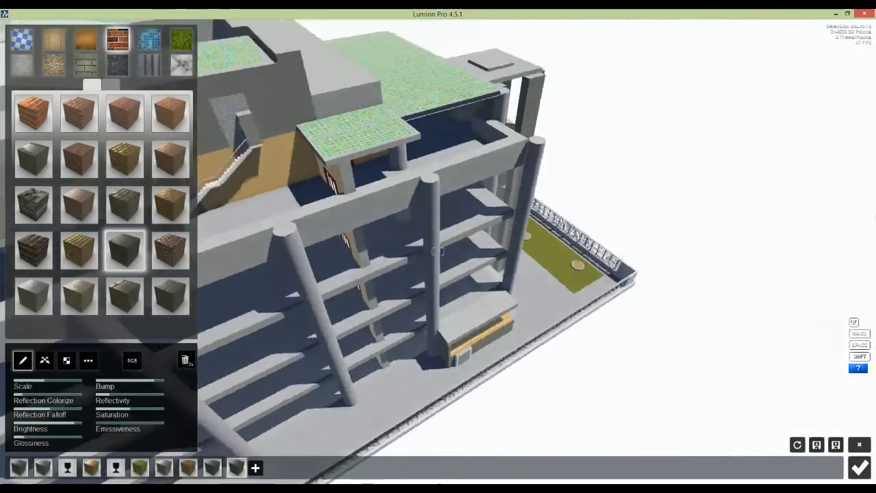
pyautogui.moveTo(472, 319); pyautogui.dragTo(694, 244, button='right')
# Step: Turn the pale pitched roof into the Custom Glass material
pyautogui.press('w')
pyautogui.press('s')
pyautogui.press('w')
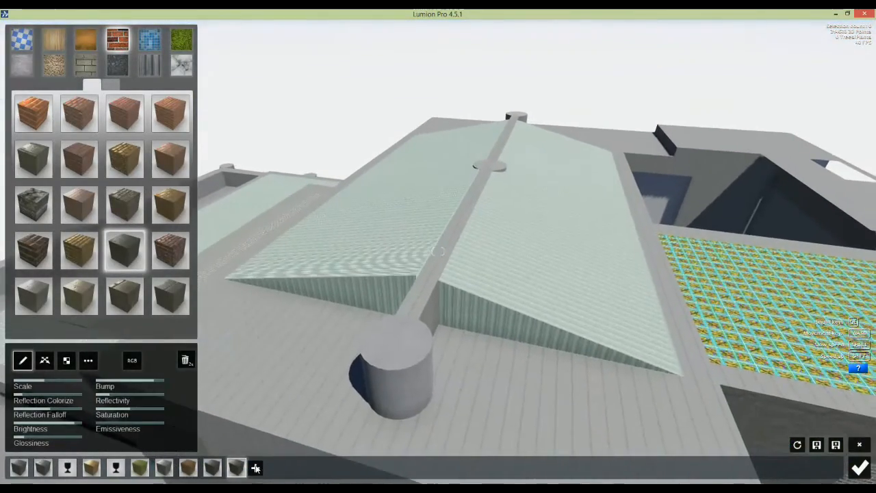
pyautogui.click(255, 468)
pyautogui.click(526, 234)
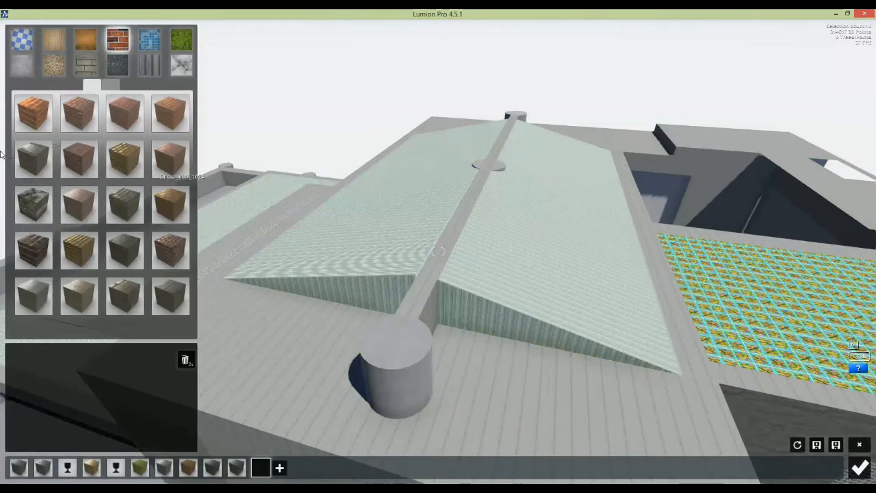
pyautogui.click(22, 42)
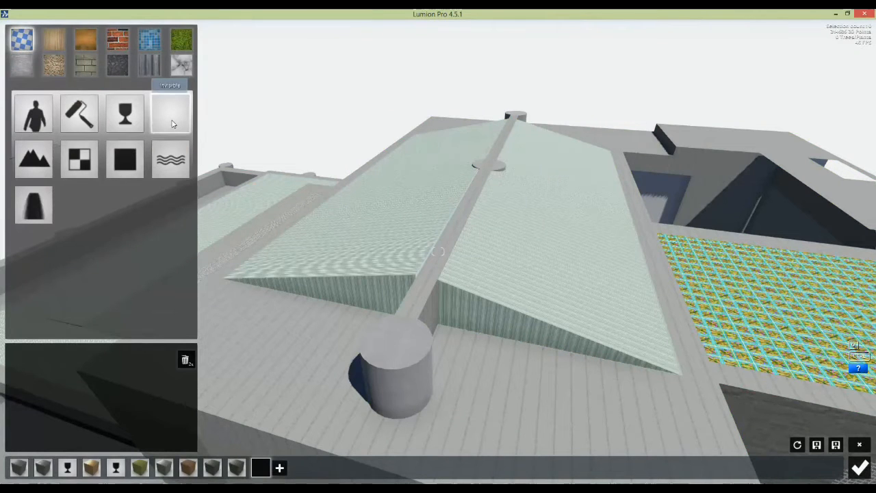
pyautogui.click(125, 113)
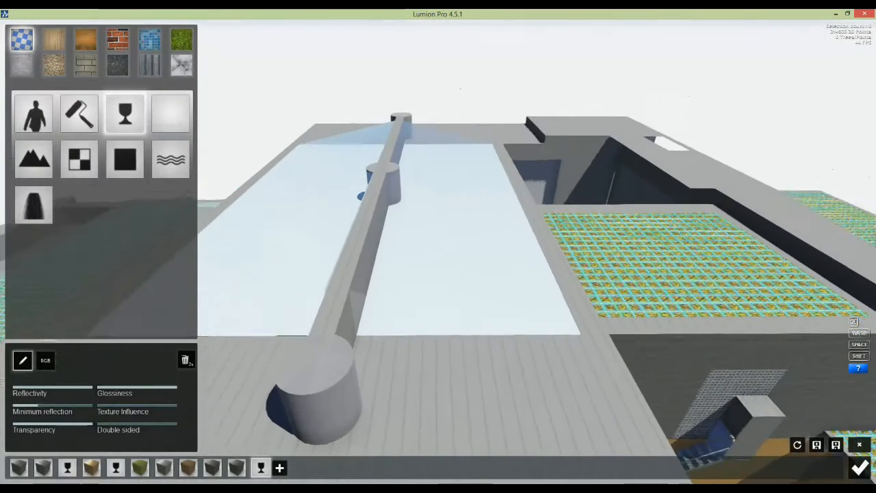
# Step: Fly through the glass roof to view the space below, then rise back above it
pyautogui.press('w')
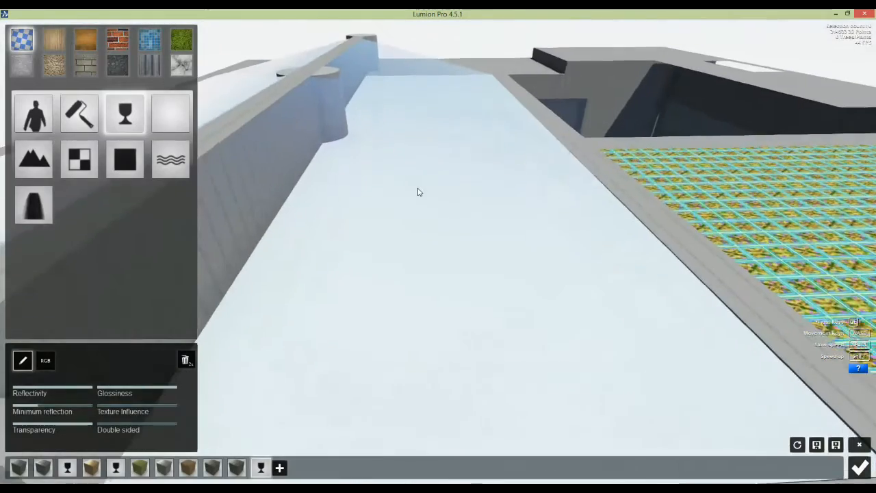
pyautogui.press('w')
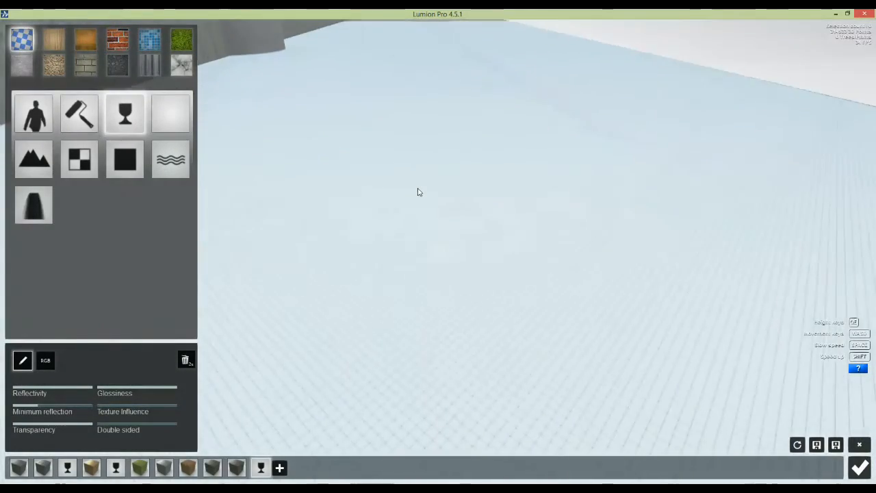
pyautogui.press('q')
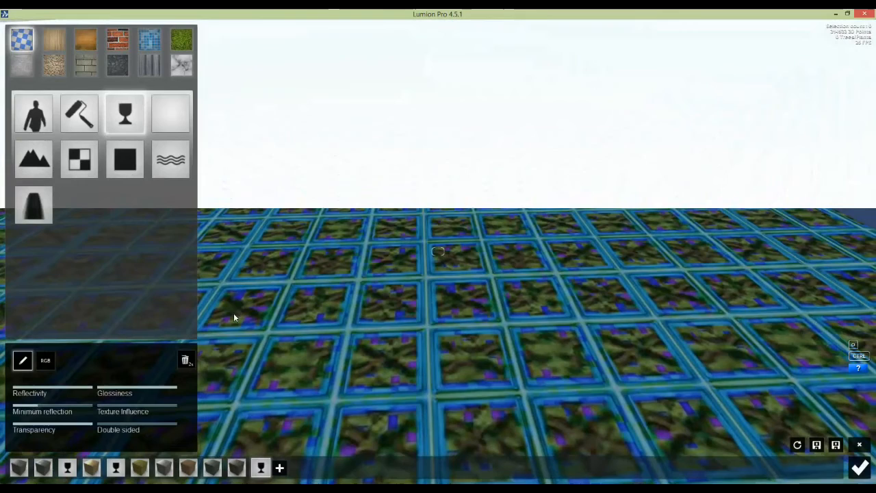
# Step: Give the colourful glass-block tiled surface a Custom Glass material
pyautogui.click(281, 469)
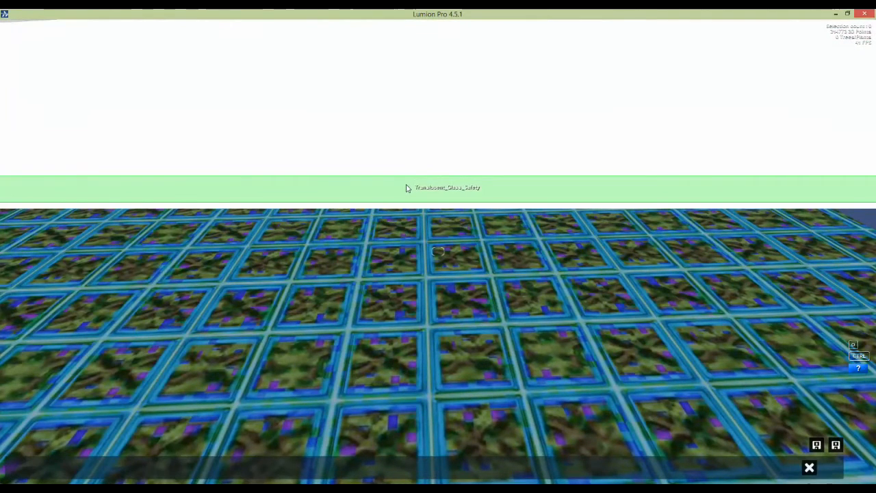
pyautogui.click(406, 188)
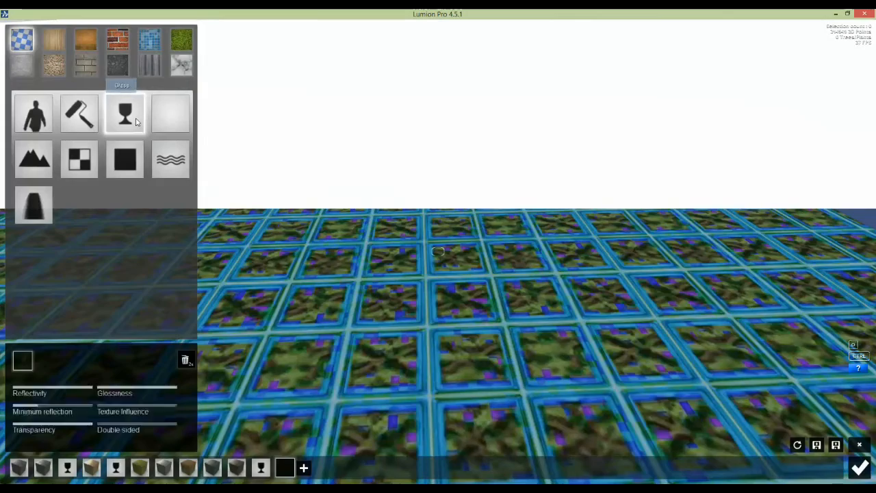
pyautogui.click(135, 122)
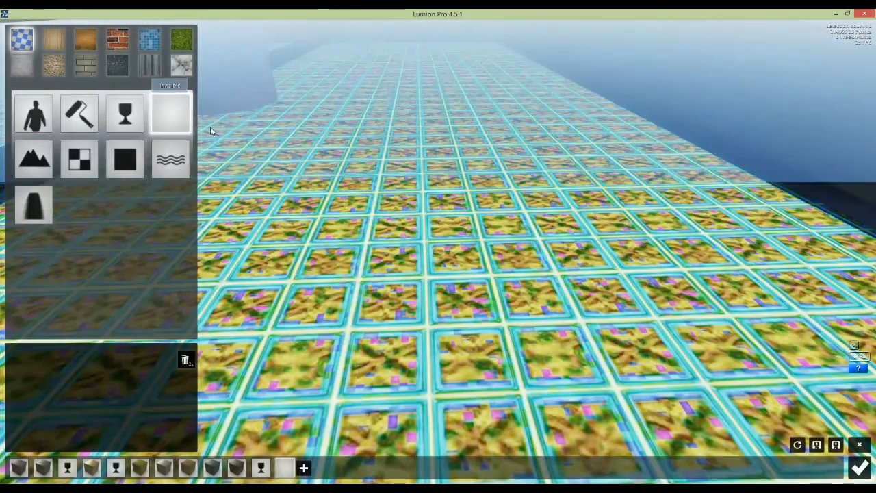
pyautogui.scroll(-6, 411, 179)
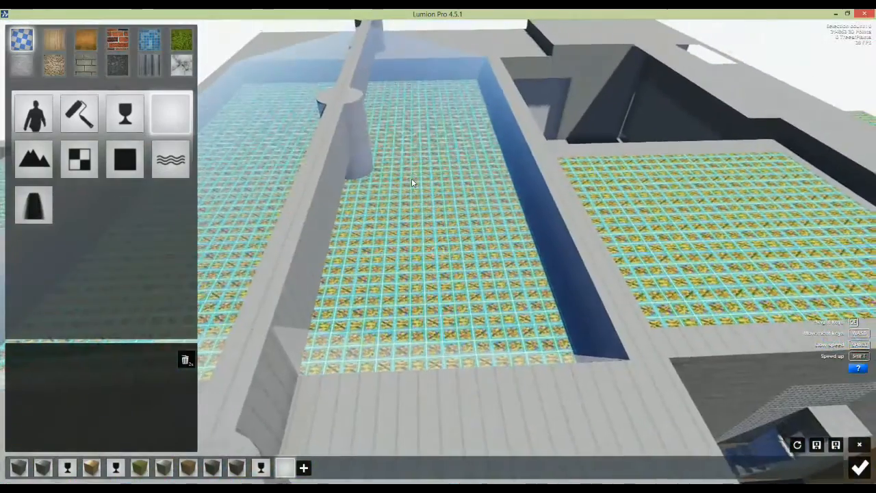
pyautogui.scroll(8, 412, 183)
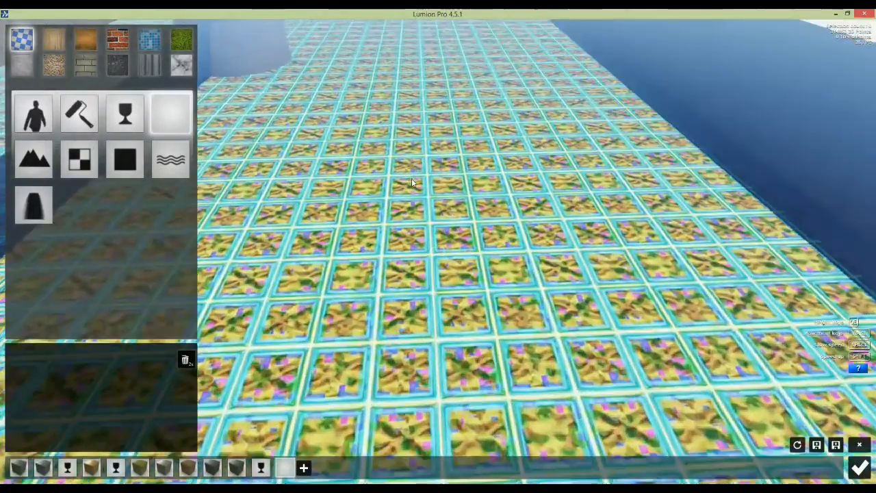
pyautogui.scroll(5, 411, 182)
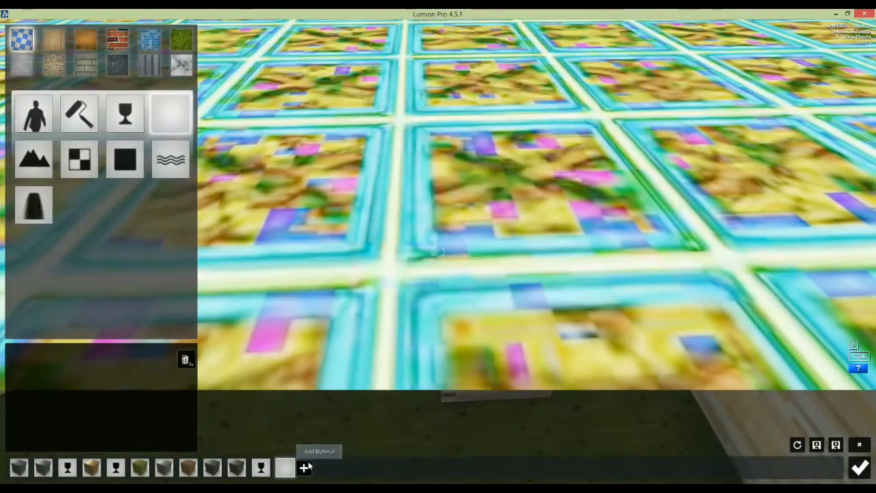
# Step: Reassign the tiled floor the Custom Invisible material
pyautogui.click(308, 467)
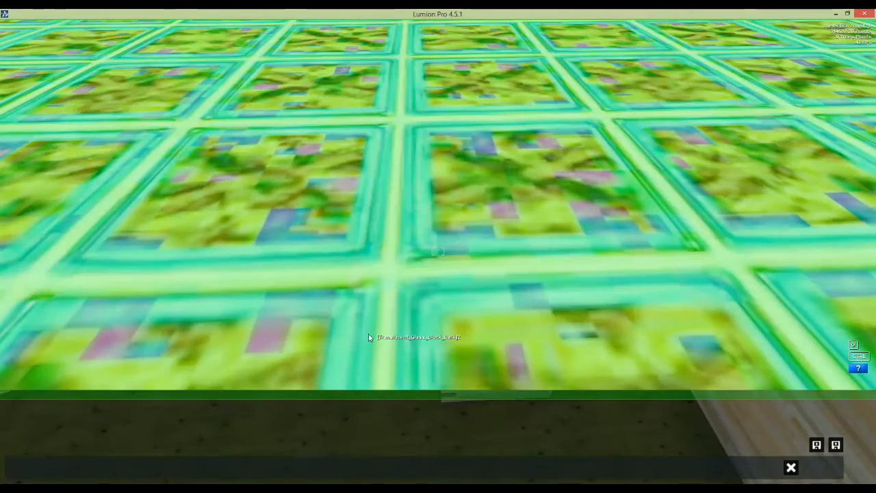
pyautogui.click(369, 334)
pyautogui.click(169, 116)
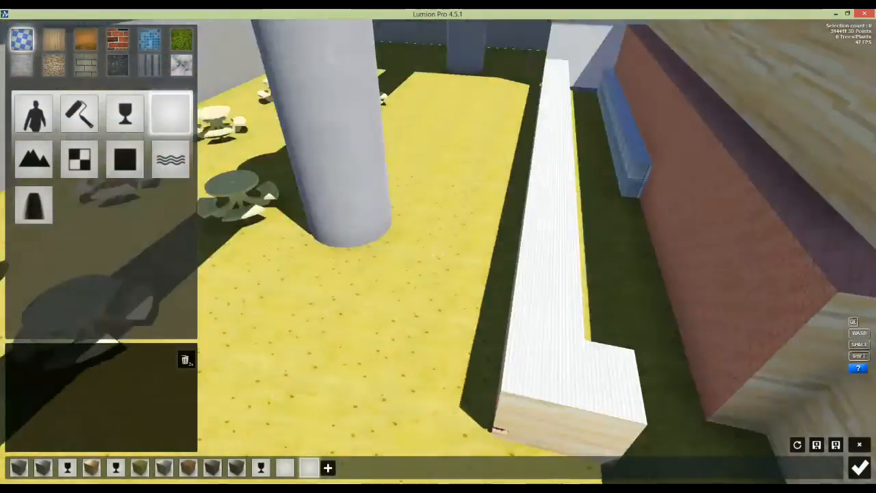
# Step: Assign the Invisible material to the seated figure at the picnic table
pyautogui.scroll(5, 453, 207)
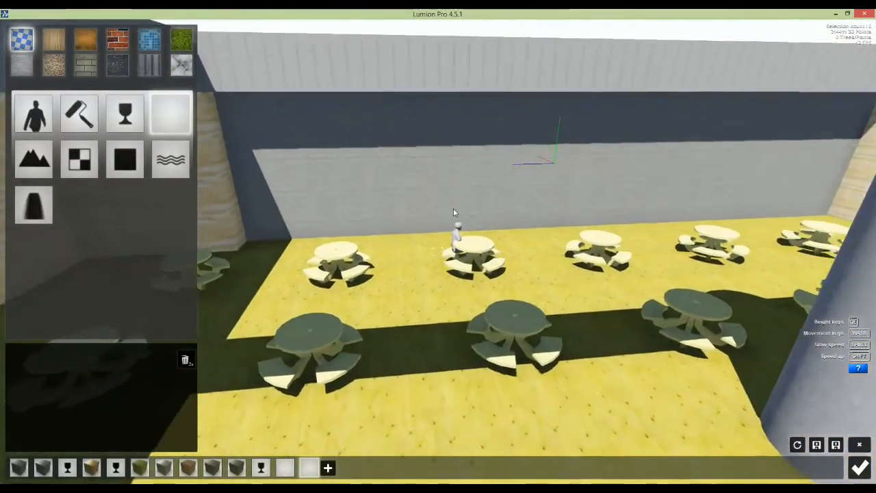
pyautogui.scroll(5, 453, 225)
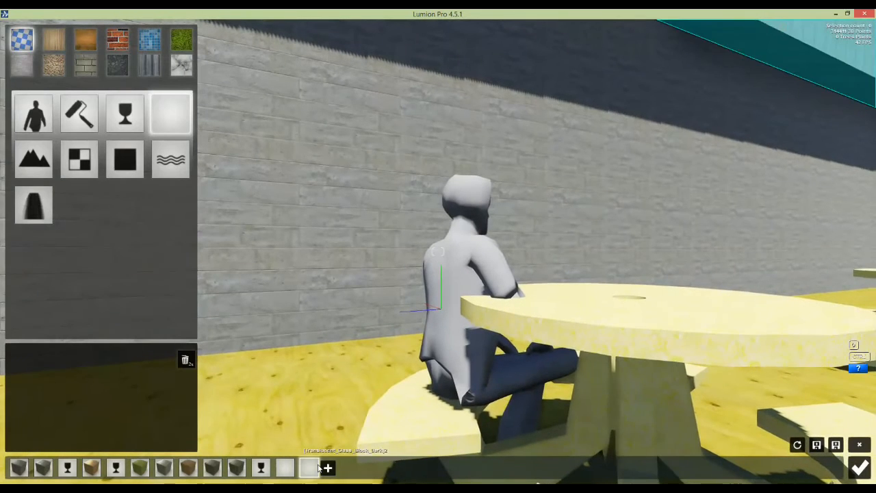
pyautogui.press('Escape')
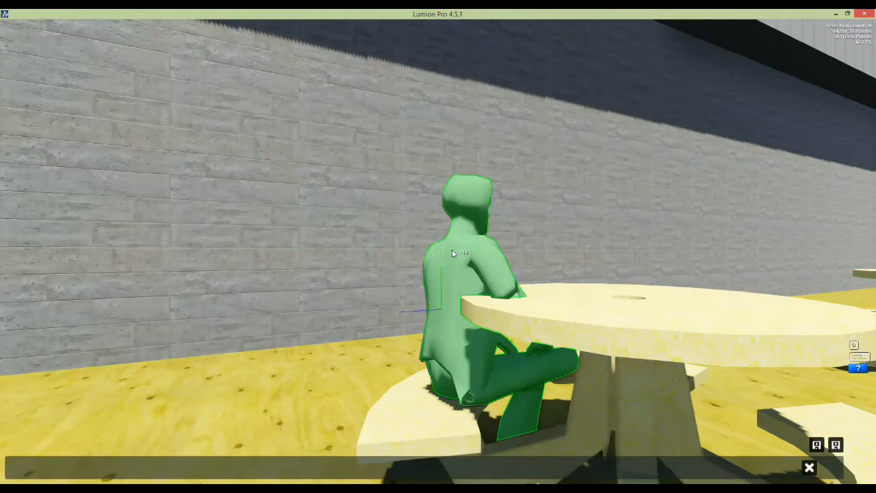
pyautogui.click(452, 253)
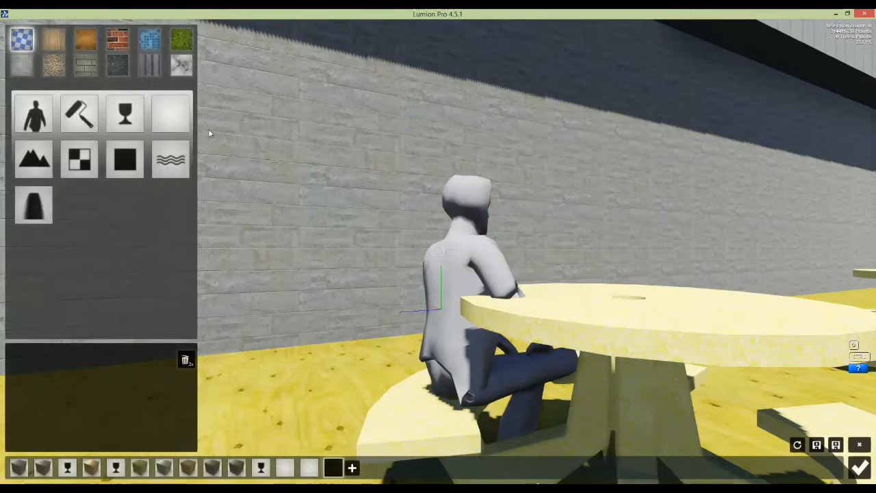
pyautogui.click(176, 120)
pyautogui.moveTo(482, 235); pyautogui.dragTo(483, 234, button='right')
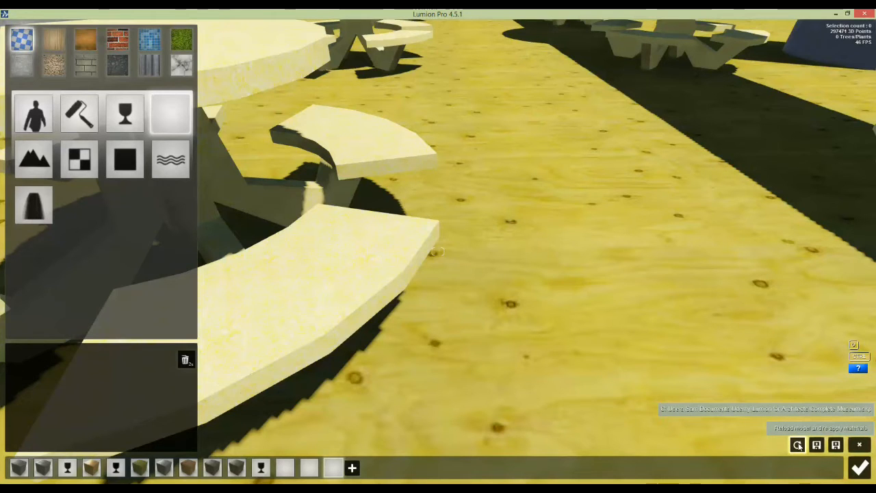
# Step: Select the yellow plywood ground and try dark and light wood floor materials on it
pyautogui.moveTo(524, 200)
pyautogui.mouseDown(button='right')
pyautogui.moveTo(492, 226)
pyautogui.moveTo(520, 206)
pyautogui.mouseUp(button='right')
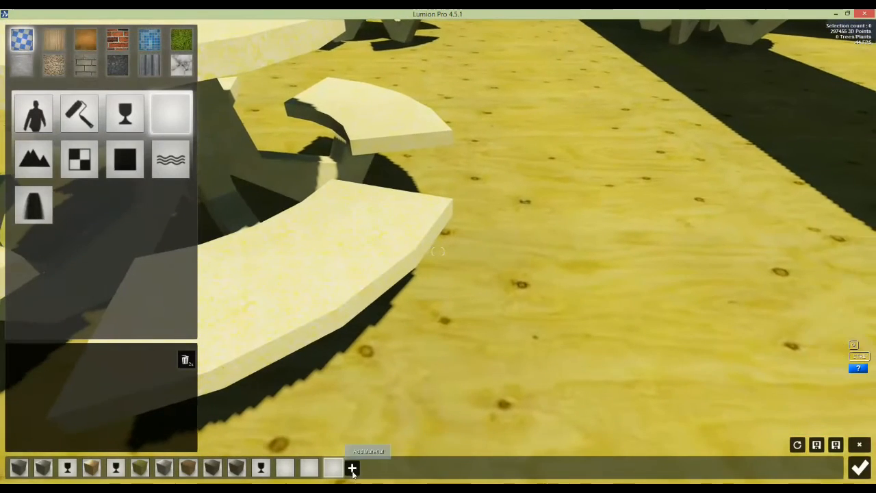
pyautogui.click(352, 468)
pyautogui.click(547, 277)
pyautogui.moveTo(524, 288); pyautogui.dragTo(670, 255, button='right')
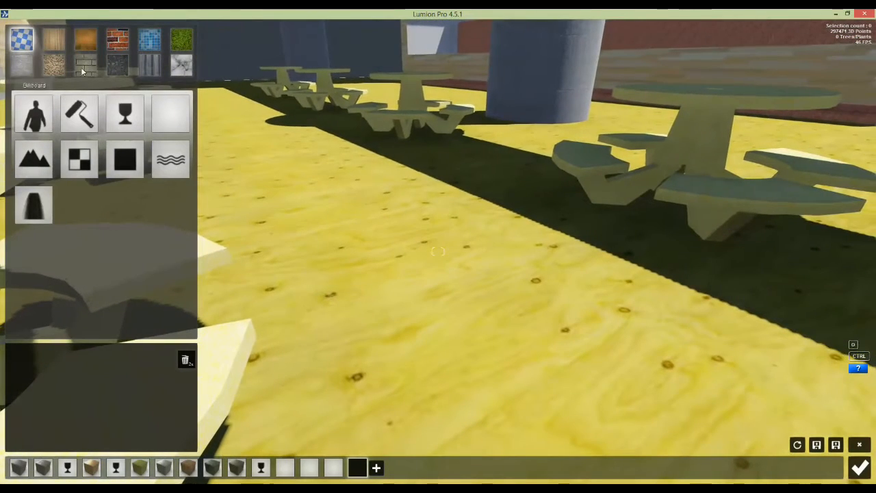
pyautogui.click(53, 41)
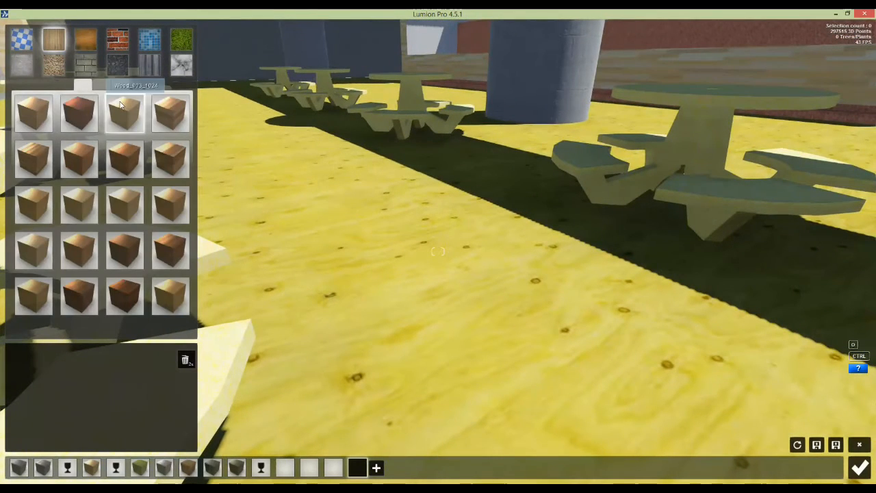
pyautogui.click(86, 40)
pyautogui.click(81, 159)
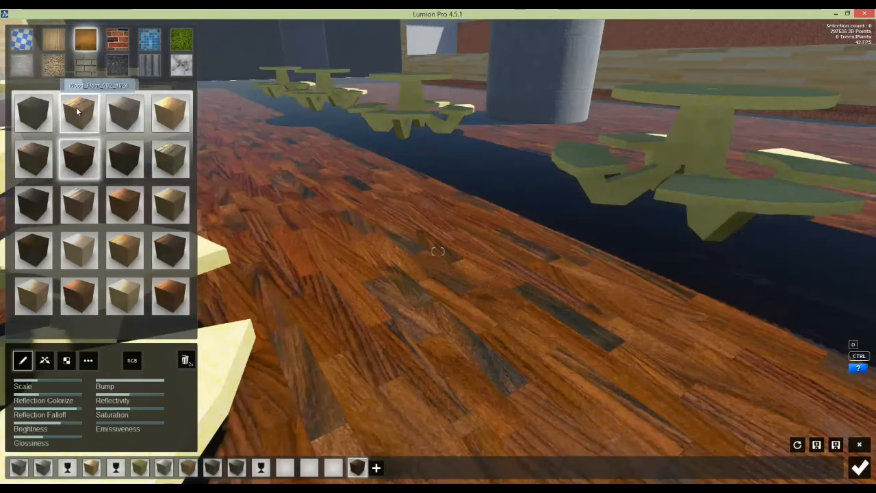
pyautogui.click(78, 108)
pyautogui.click(171, 112)
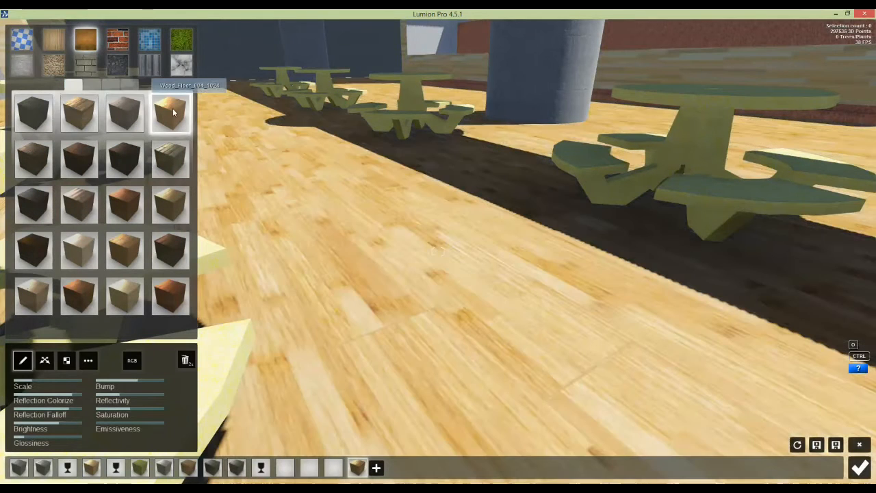
pyautogui.moveTo(47, 384)
pyautogui.mouseDown()
pyautogui.moveTo(33, 382)
pyautogui.moveTo(41, 376)
pyautogui.mouseUp()
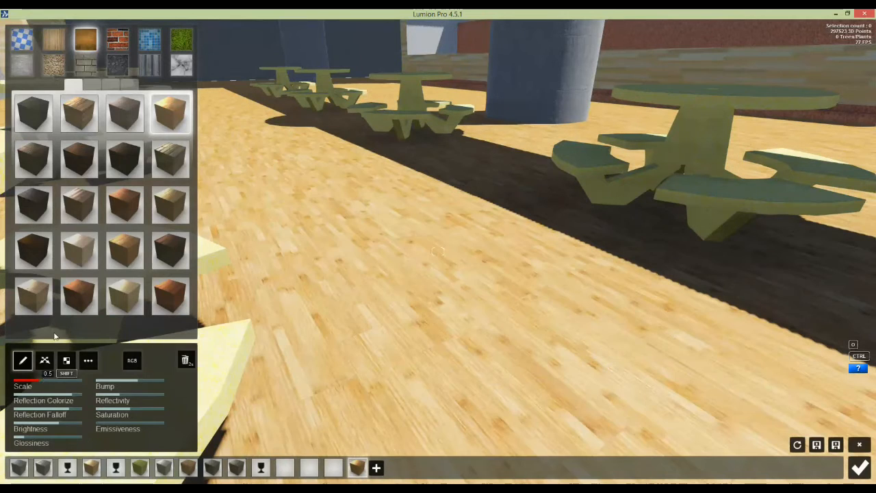
# Step: Settle on the light wide-plank wood floor and reduce its texture scale to 1.1
pyautogui.click(92, 113)
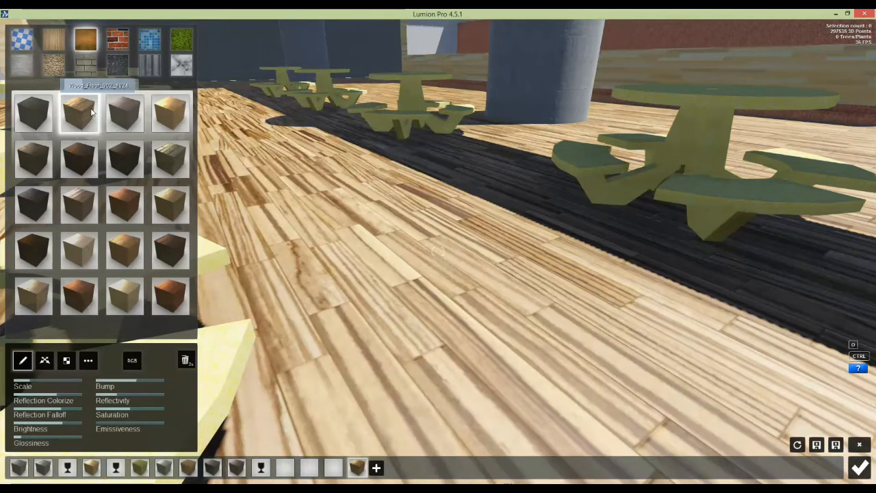
pyautogui.click(171, 209)
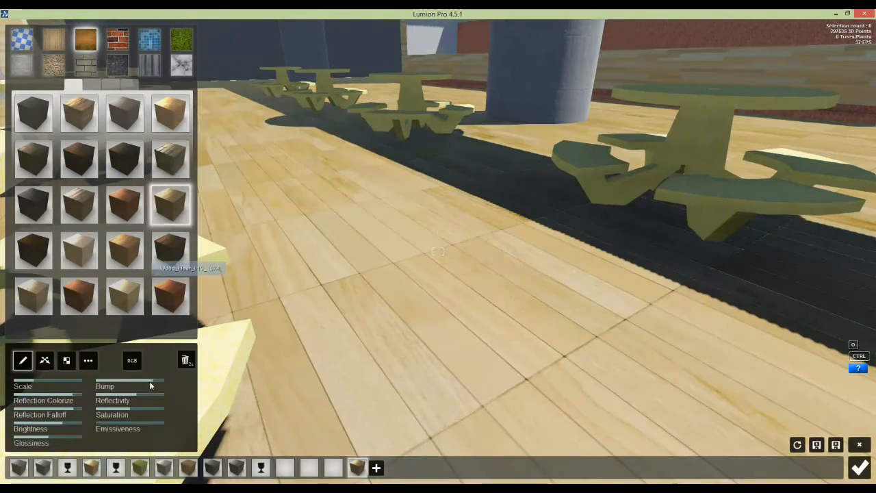
pyautogui.moveTo(62, 374); pyautogui.dragTo(45, 386)
pyautogui.moveTo(438, 251); pyautogui.dragTo(454, 473, button='right')
# Step: Give the picnic tables pale grey concrete, scale about 3.5, reflection falloff 0.3
pyautogui.click(376, 467)
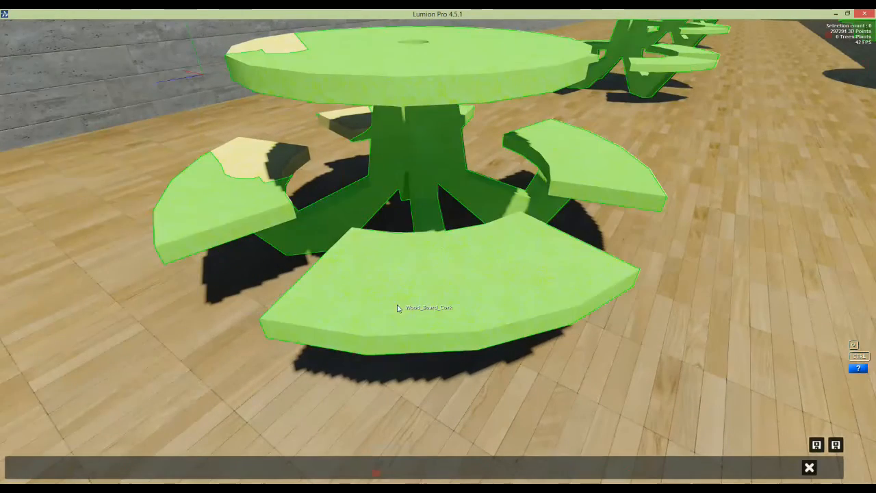
pyautogui.click(411, 306)
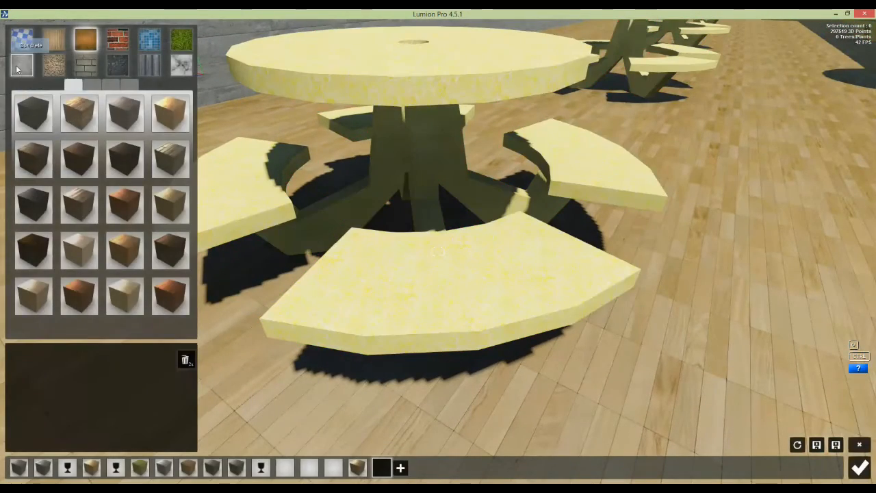
pyautogui.click(18, 70)
pyautogui.click(155, 249)
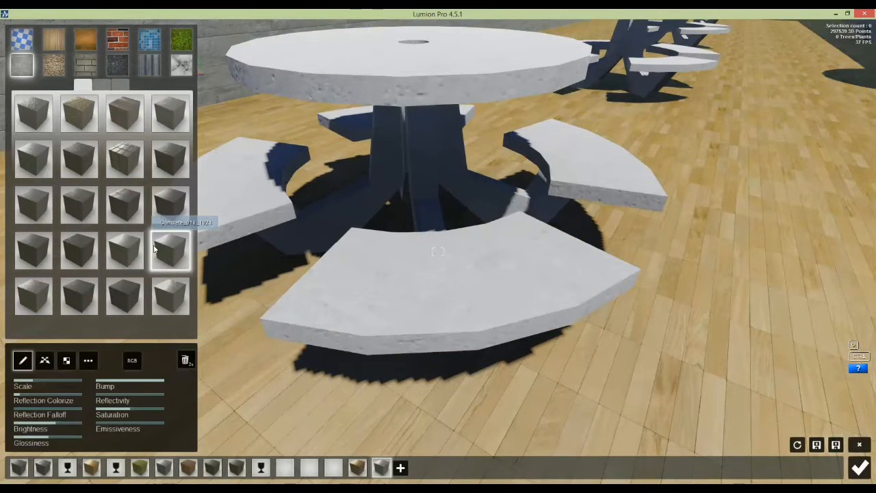
pyautogui.click(67, 381)
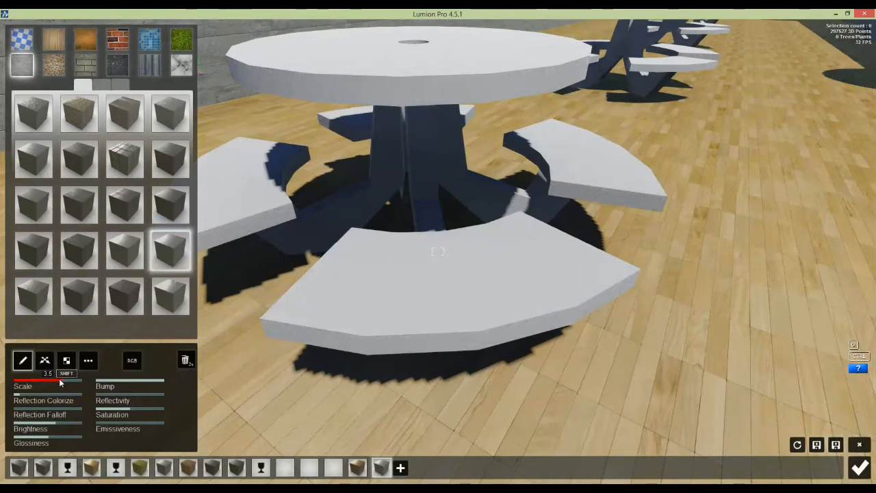
pyautogui.click(33, 421)
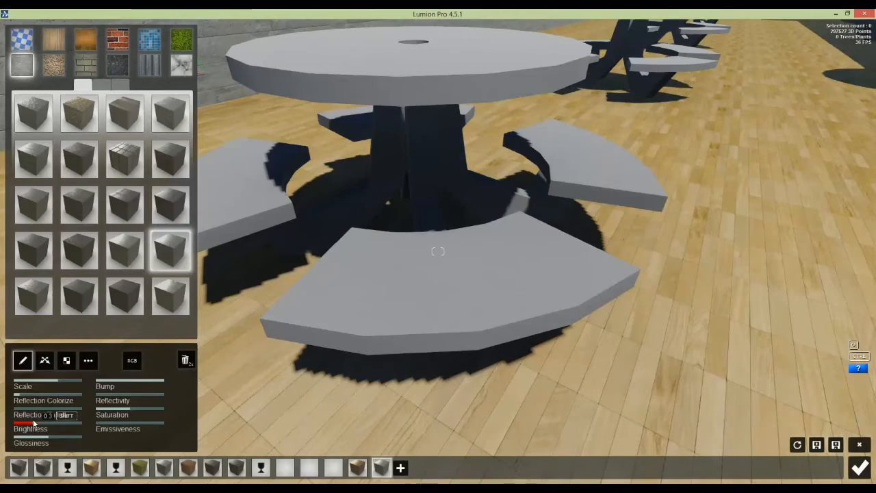
# Step: Back away from the tables and fly toward the wall and concrete column
pyautogui.press('s')
pyautogui.moveTo(453, 256)
pyautogui.mouseDown(button='right')
pyautogui.moveTo(437, 262)
pyautogui.moveTo(411, 250)
pyautogui.moveTo(438, 251)
pyautogui.mouseUp(button='right')
pyautogui.press('w')
# Step: Swap the rusty red wall behind the counter to a pale grey brick-block material
pyautogui.press('a')
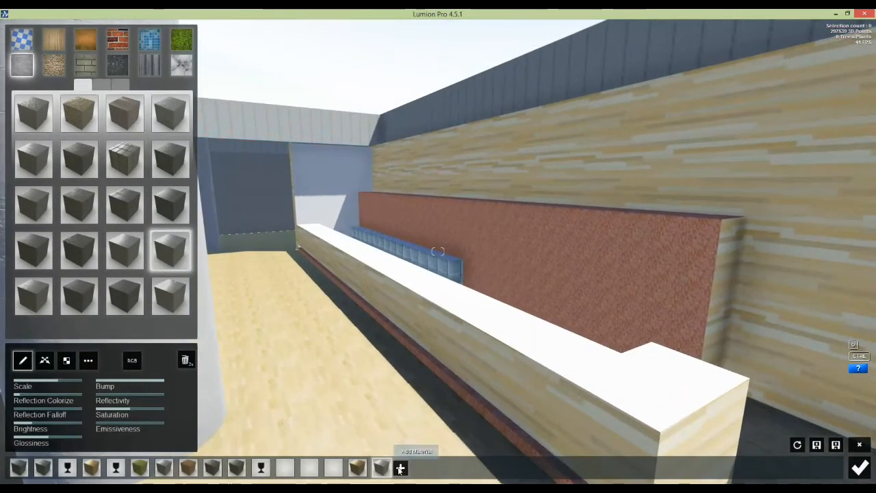
pyautogui.click(400, 467)
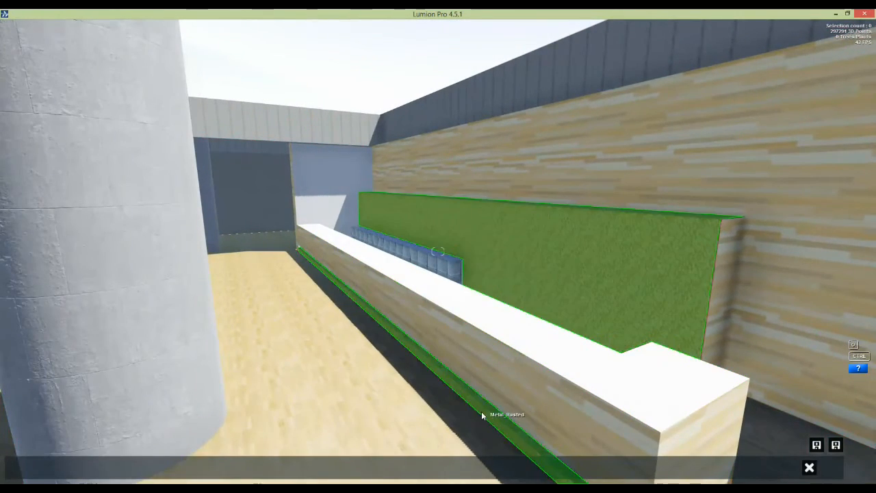
pyautogui.click(481, 411)
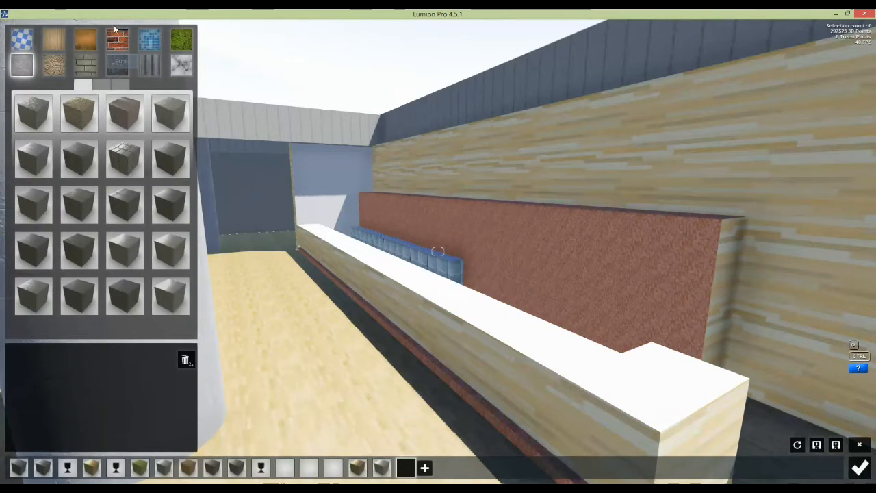
pyautogui.click(117, 39)
pyautogui.click(77, 306)
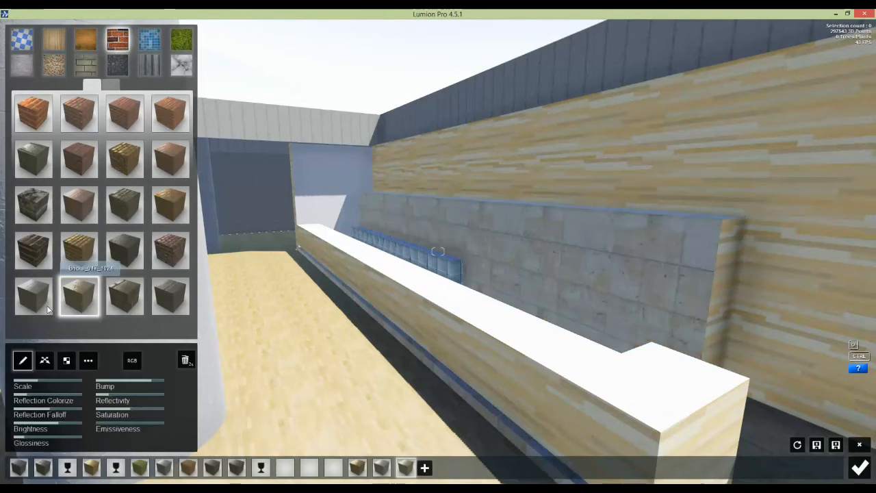
pyautogui.click(44, 303)
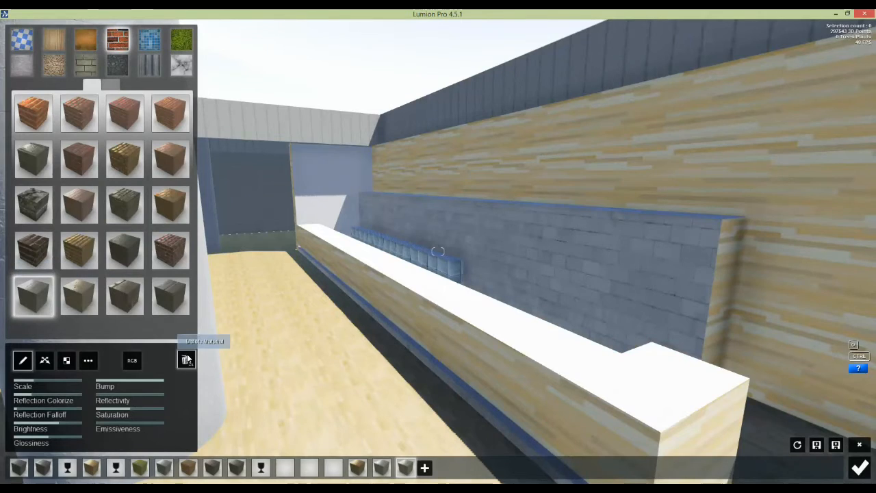
pyautogui.moveTo(373, 366); pyautogui.dragTo(356, 390, button='right')
pyautogui.press('w')
# Step: Cover the long counter top with a pale tiled stone material after trying a brick one
pyautogui.click(425, 468)
pyautogui.click(328, 252)
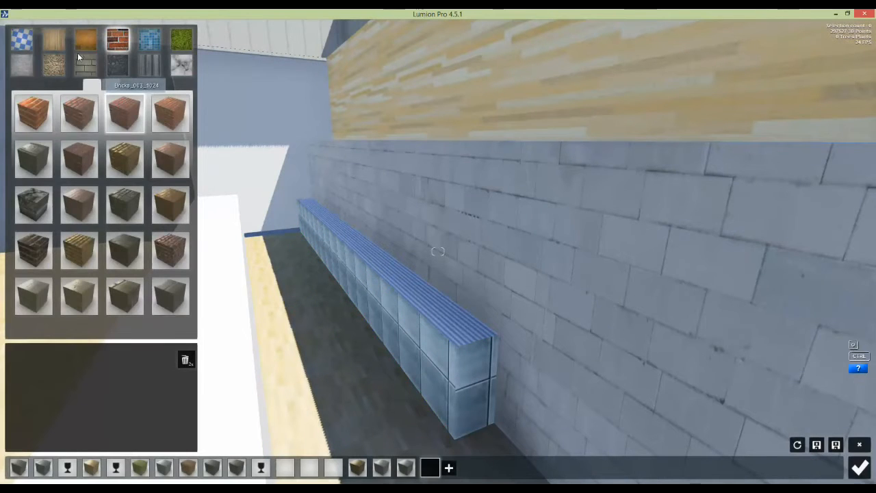
pyautogui.click(81, 202)
pyautogui.moveTo(288, 226); pyautogui.dragTo(232, 267, button='right')
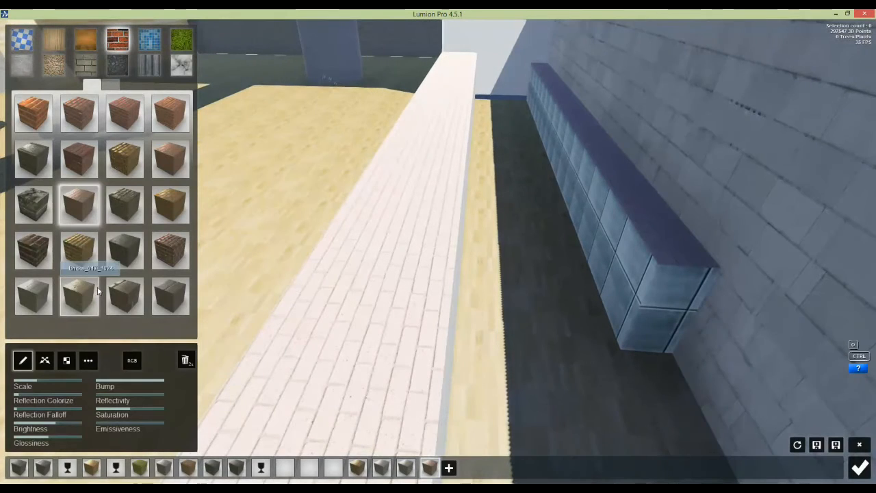
pyautogui.click(130, 289)
pyautogui.click(86, 296)
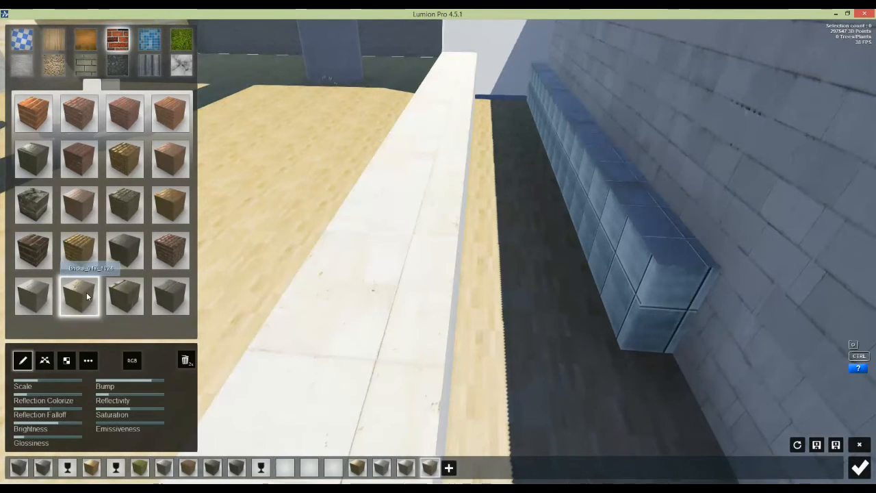
# Step: Adjust the counter material's scale, reflection falloff to 0.1 and glossiness to 0.3
pyautogui.click(57, 379)
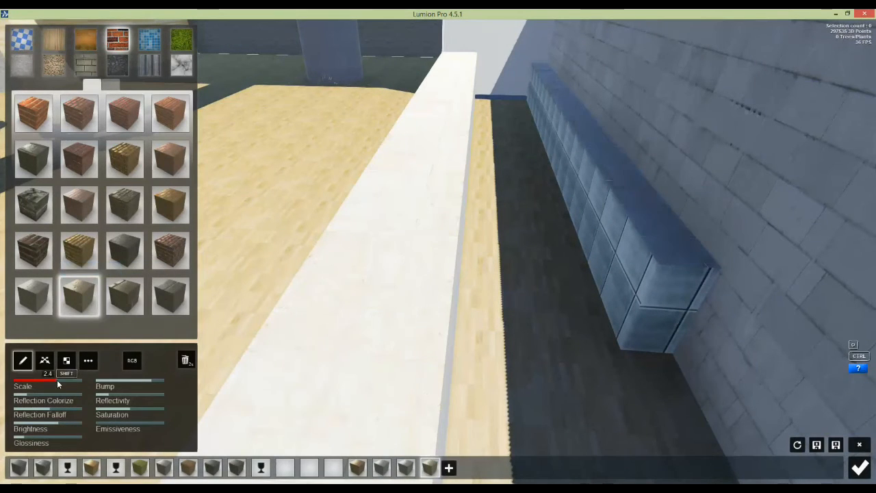
pyautogui.moveTo(40, 419); pyautogui.dragTo(22, 426)
pyautogui.press('w')
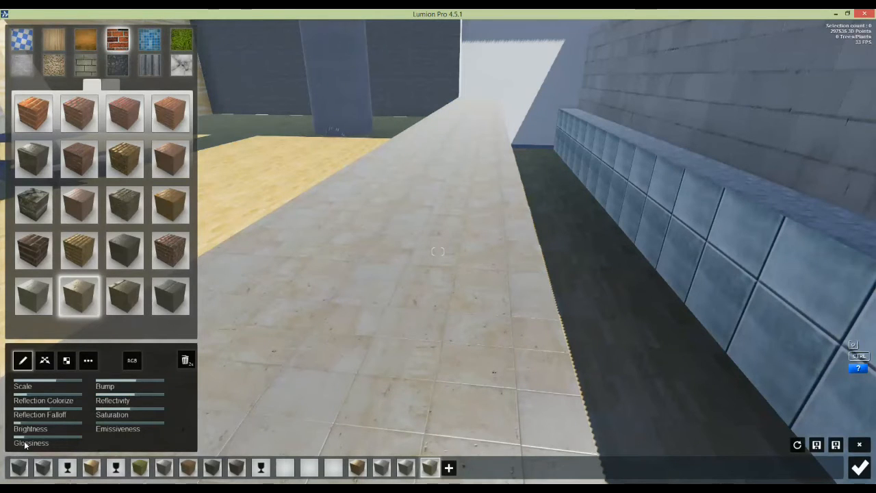
pyautogui.moveTo(32, 435); pyautogui.dragTo(41, 435)
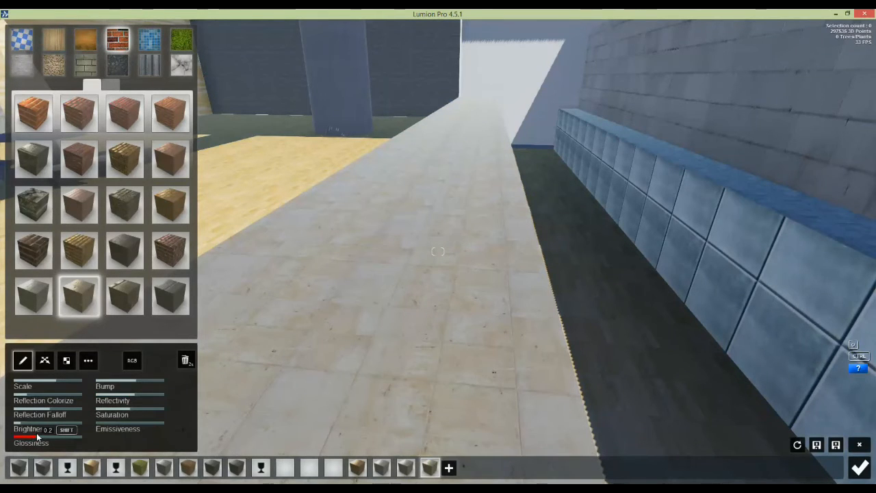
pyautogui.moveTo(118, 391)
pyautogui.press('s')
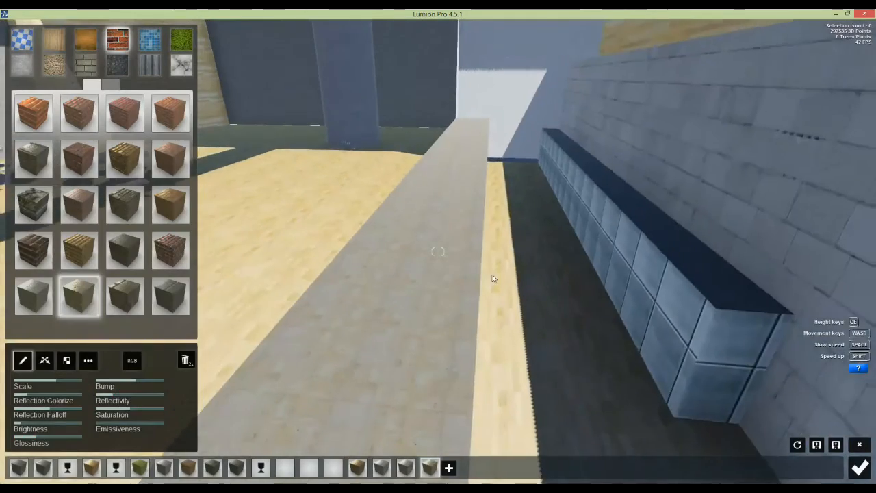
# Step: Fly up to the grey side-room wall and select its metal-clad surface for a new material
pyautogui.press('w')
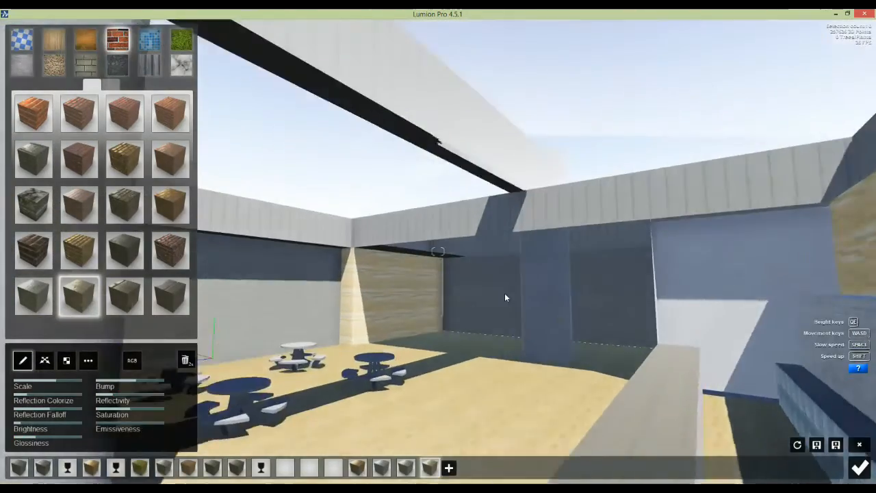
pyautogui.press('w')
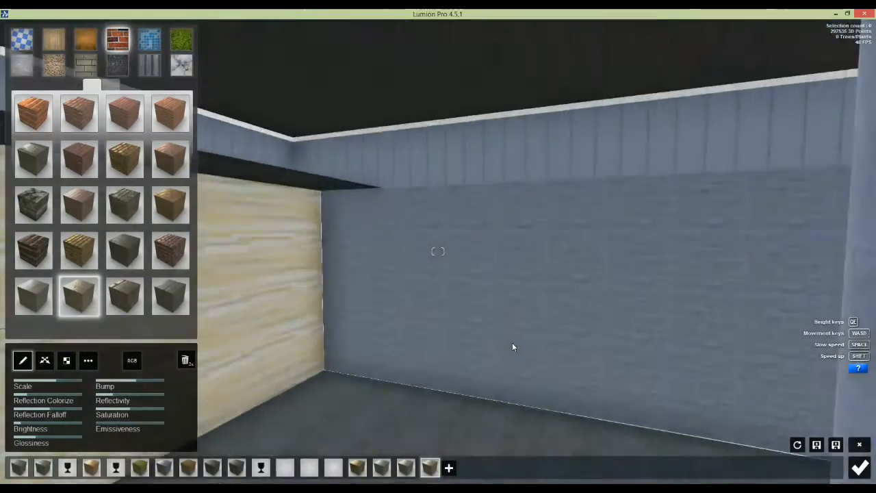
pyautogui.moveTo(512, 343); pyautogui.dragTo(499, 337, button='right')
pyautogui.press('s')
pyautogui.press('w')
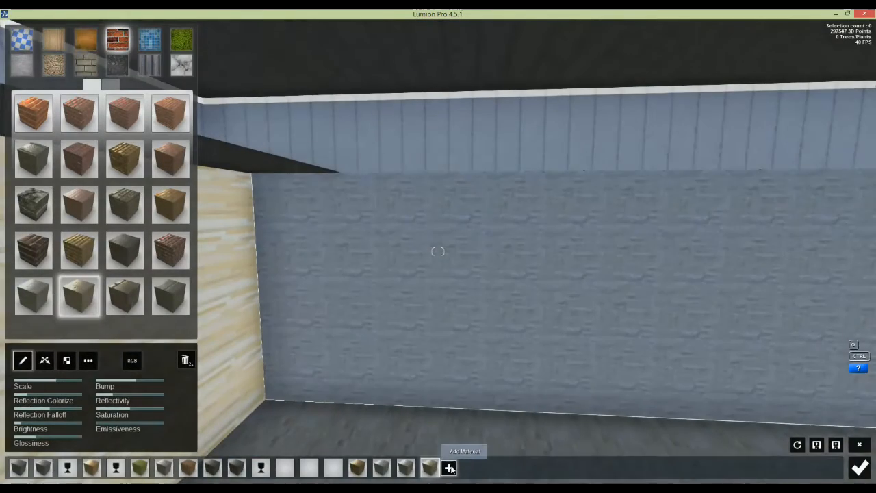
pyautogui.click(450, 468)
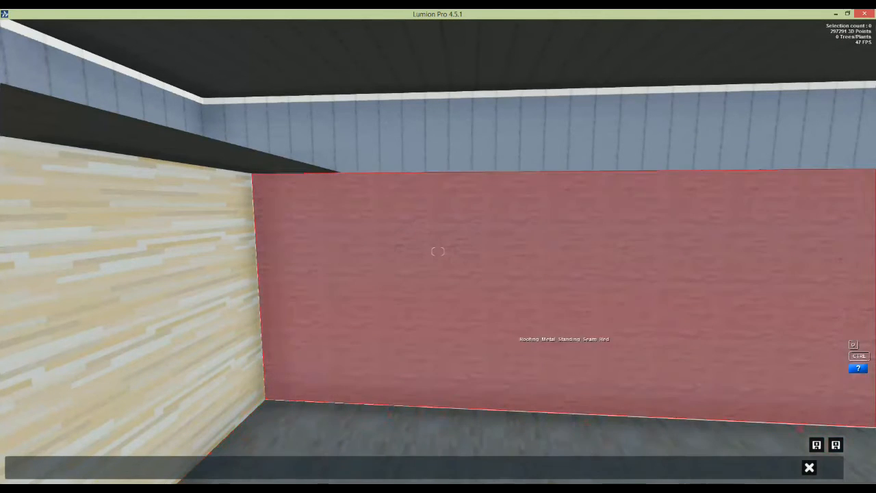
pyautogui.moveTo(508, 336); pyautogui.dragTo(386, 383, button='right')
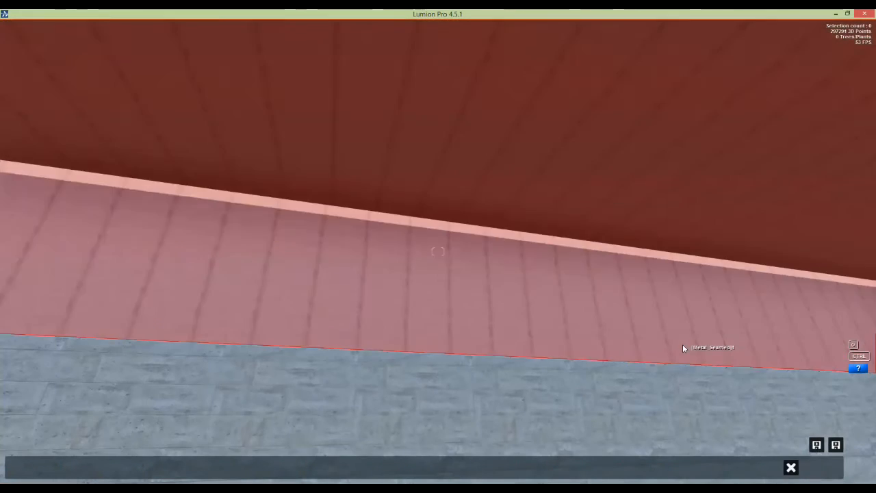
pyautogui.click(682, 345)
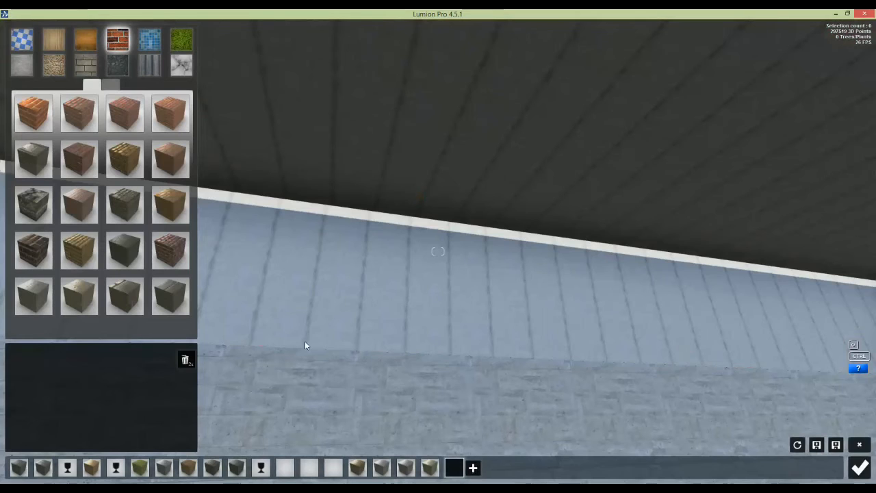
# Step: Apply a dark grey concrete material to the wall surface and adjust its texture scale
pyautogui.click(33, 69)
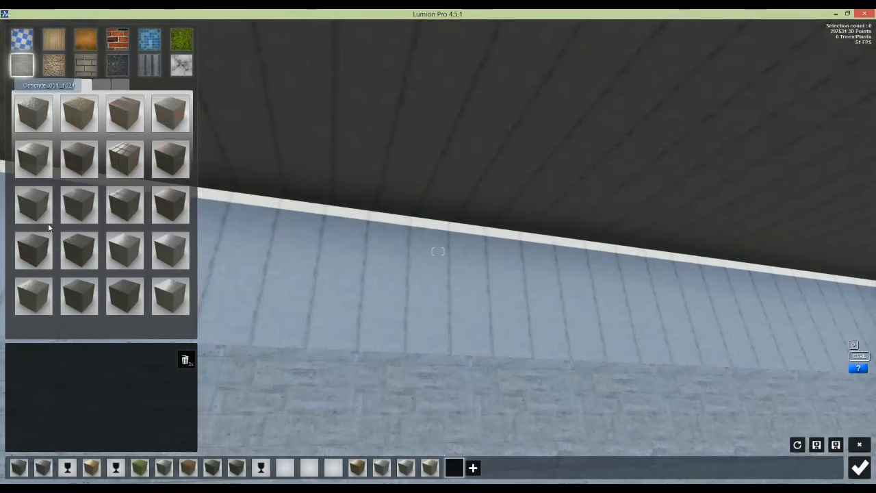
pyautogui.click(43, 298)
pyautogui.moveTo(50, 427); pyautogui.dragTo(134, 431)
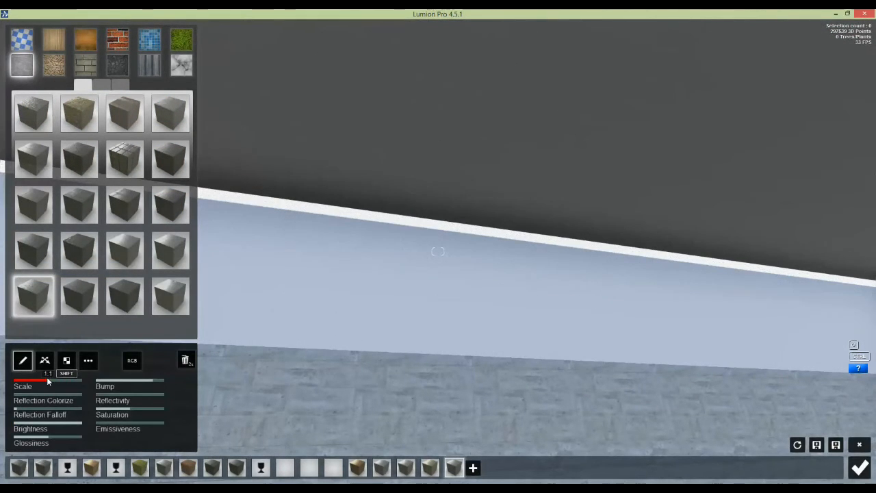
# Step: Fly up over the flat roof and down past the columns to the rooftop pool
pyautogui.press('e')
pyautogui.moveTo(383, 317)
pyautogui.mouseDown(button='right')
pyautogui.moveTo(384, 301)
pyautogui.moveTo(383, 322)
pyautogui.mouseUp(button='right')
pyautogui.moveTo(439, 250); pyautogui.dragTo(415, 372, button='right')
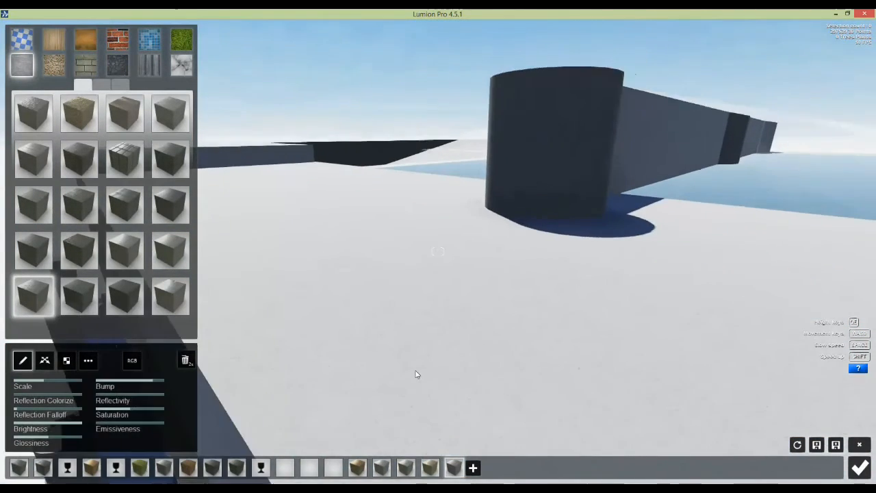
pyautogui.press('s')
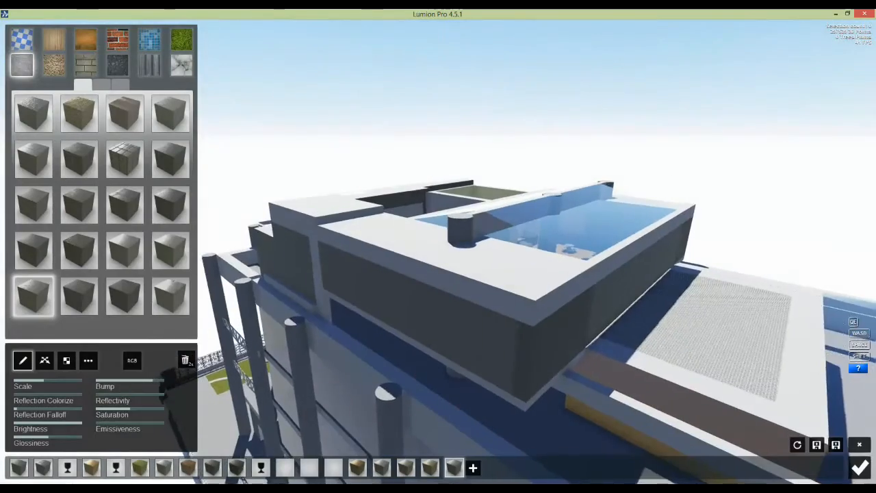
pyautogui.moveTo(415, 369); pyautogui.dragTo(422, 297, button='right')
pyautogui.press('w')
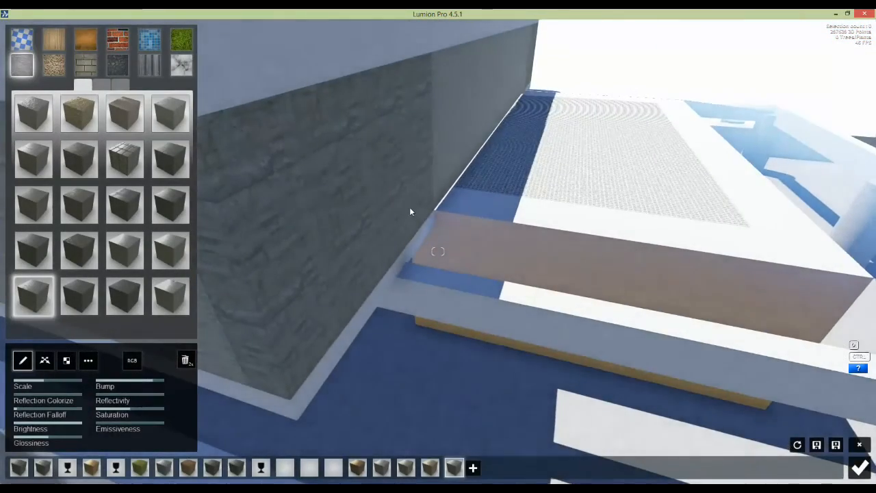
pyautogui.press('s')
pyautogui.press('w')
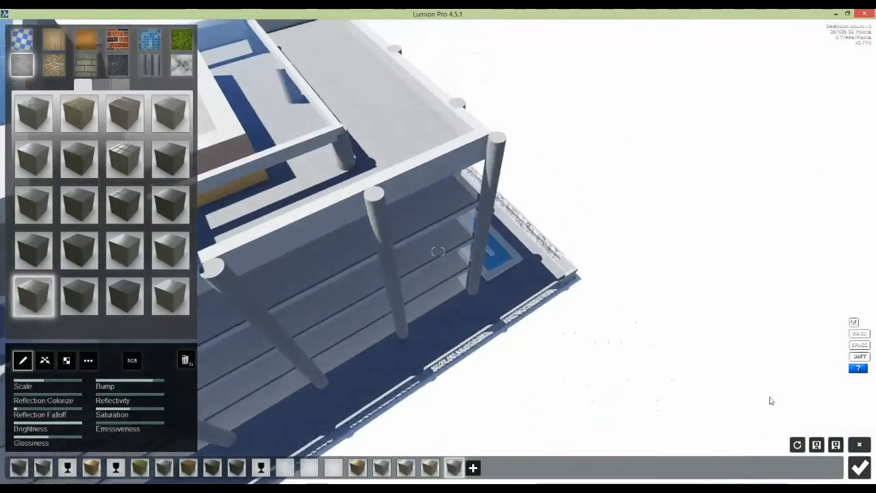
pyautogui.moveTo(805, 414); pyautogui.dragTo(481, 280, button='right')
pyautogui.press('w')
pyautogui.press('w')
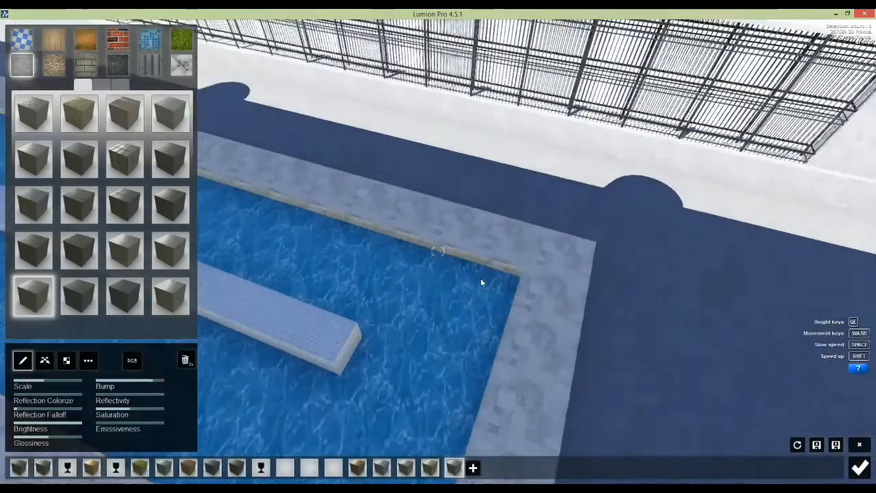
pyautogui.press('s')
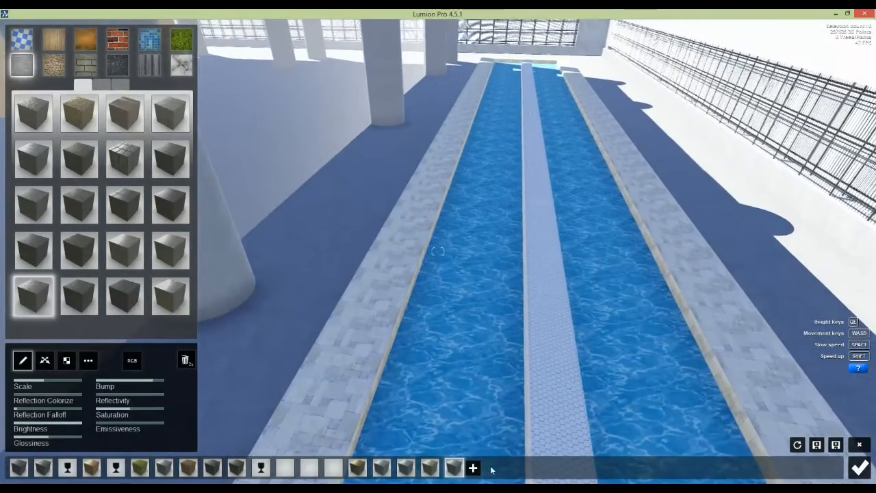
pyautogui.press('Escape')
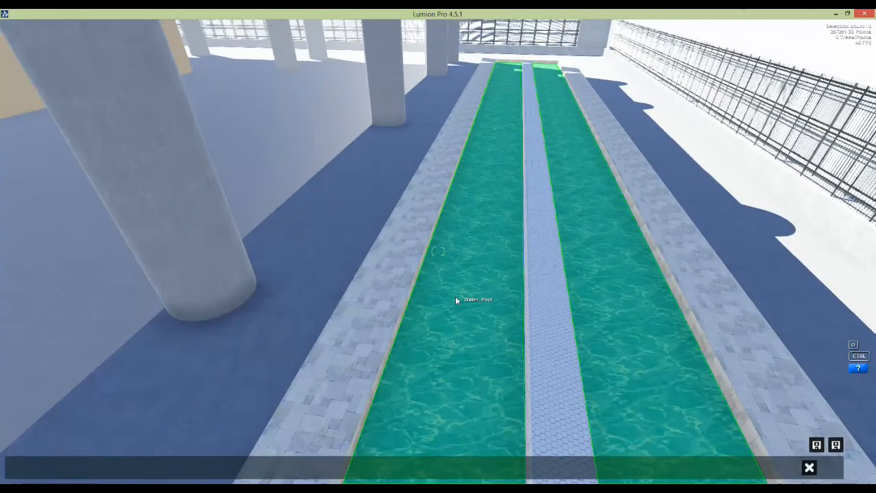
# Step: Give the Water Pool surface the Water material with reflection power 0.8, then select the adjacent walkway
pyautogui.click(455, 299)
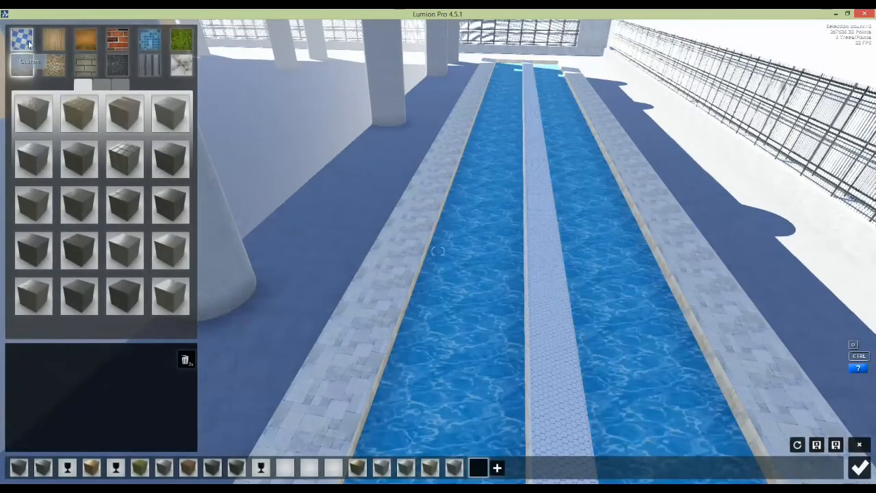
pyautogui.click(29, 44)
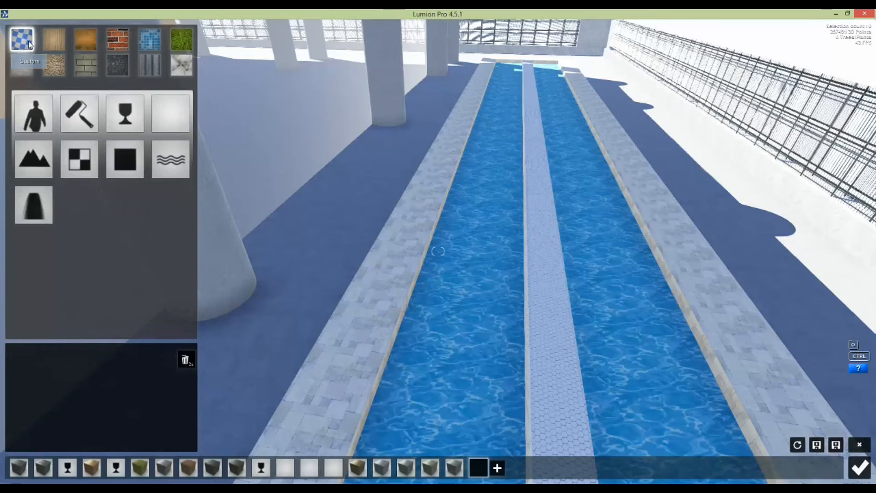
pyautogui.click(164, 160)
pyautogui.scroll(5, 466, 209)
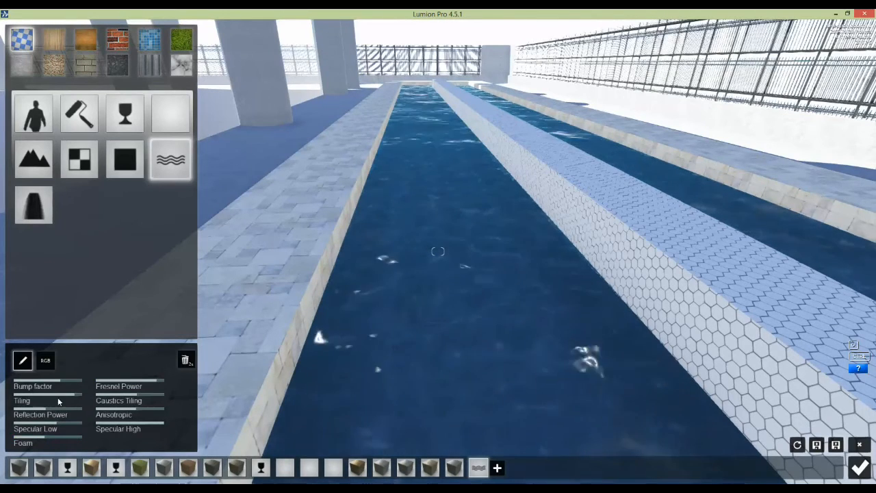
pyautogui.moveTo(52, 405); pyautogui.dragTo(78, 410)
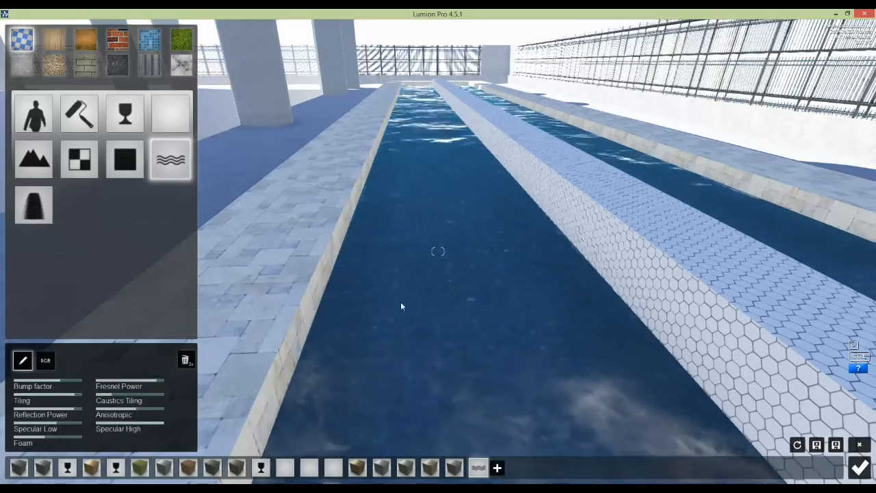
pyautogui.click(498, 468)
pyautogui.click(267, 291)
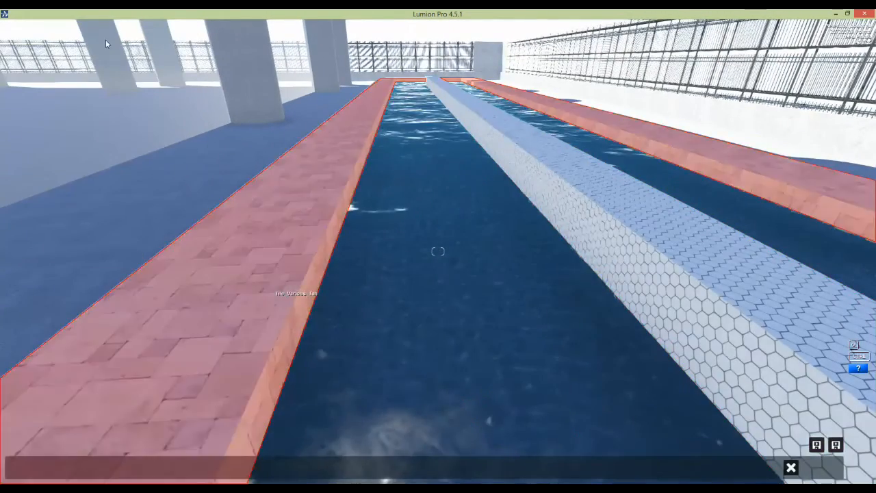
# Step: Tile the walkways along the pool edges in a small-scale blue mosaic with reflectivity 0
pyautogui.click(145, 43)
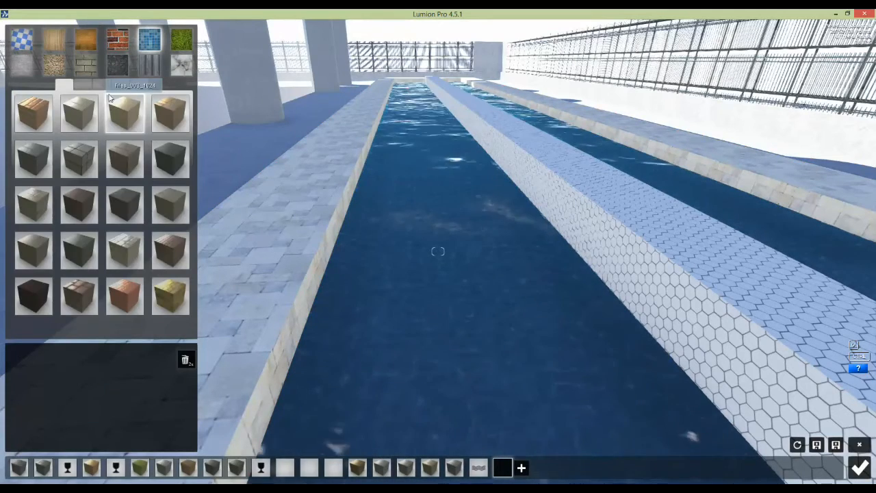
pyautogui.click(94, 85)
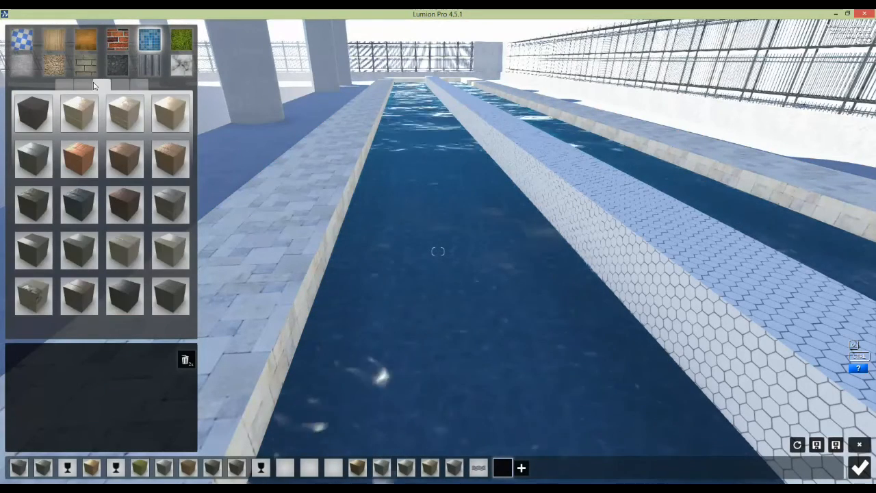
pyautogui.click(84, 122)
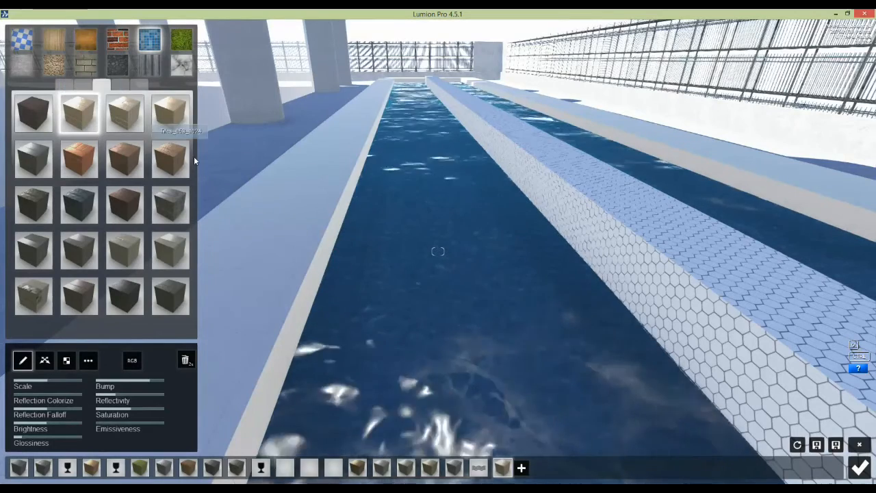
pyautogui.click(119, 85)
pyautogui.click(34, 295)
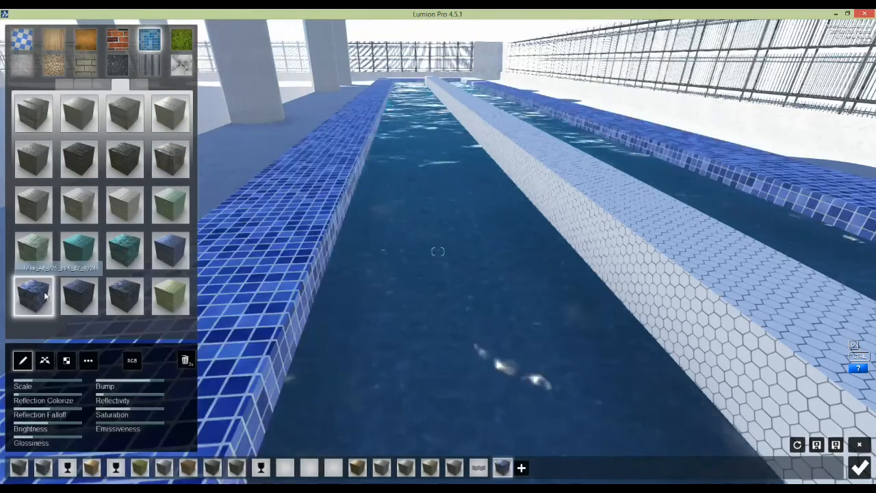
pyautogui.moveTo(48, 381); pyautogui.dragTo(47, 377)
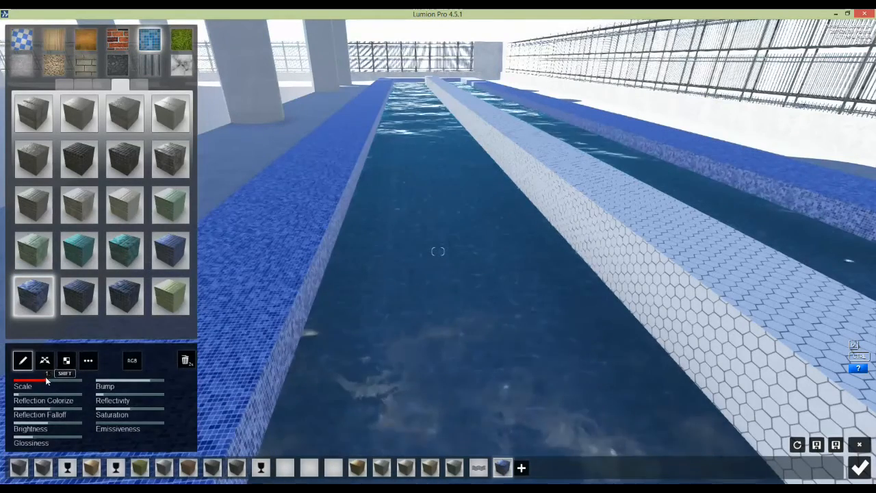
pyautogui.moveTo(130, 396); pyautogui.dragTo(137, 403)
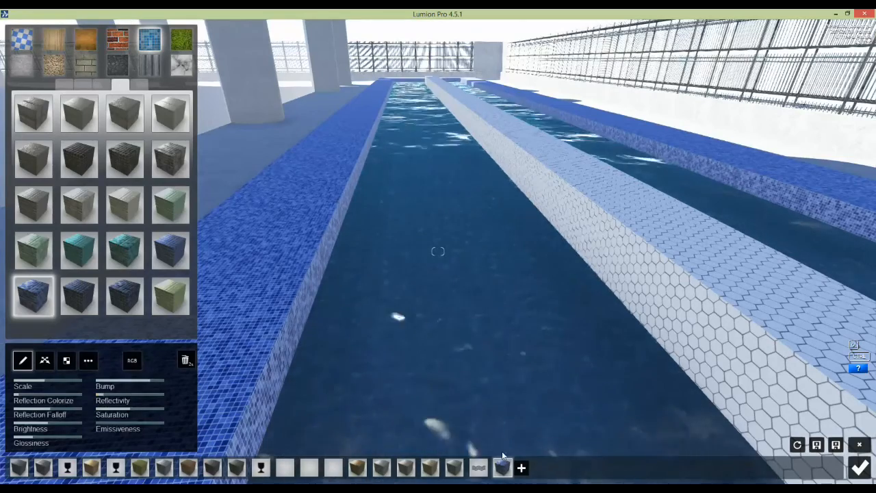
pyautogui.click(521, 467)
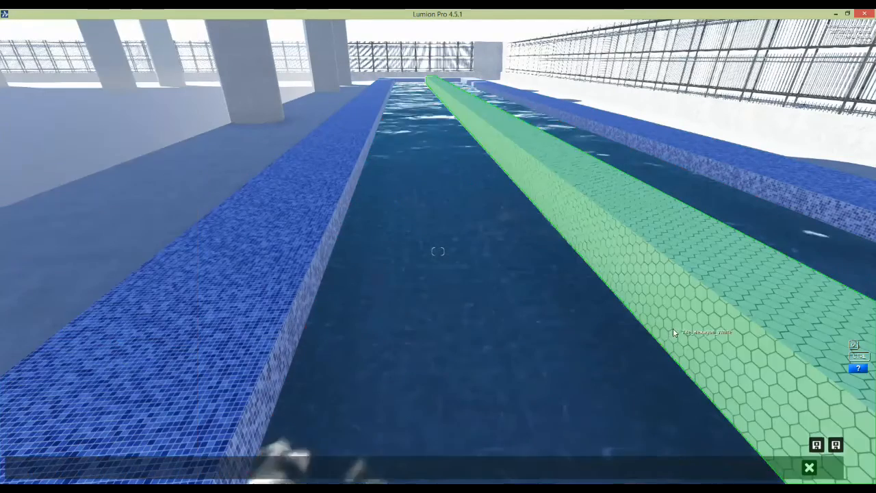
# Step: Apply the blue mosaic tile to the hexagon-tiled strip and shrink its scale
pyautogui.click(350, 280)
pyautogui.click(39, 299)
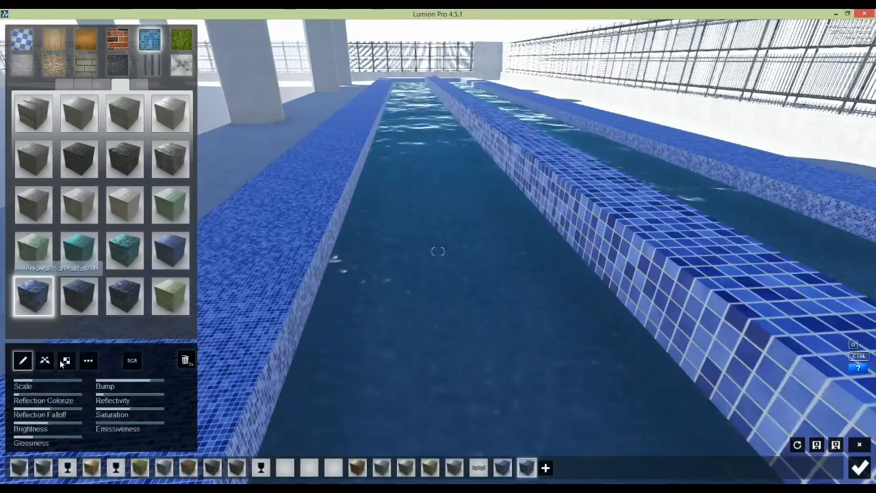
pyautogui.moveTo(52, 379); pyautogui.dragTo(48, 379)
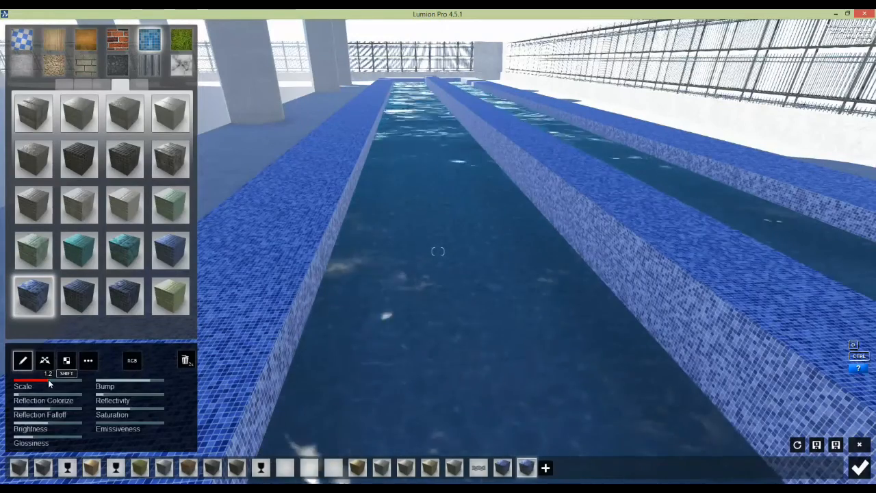
# Step: Fly back over the pool and along the walkway toward the lawn and fence
pyautogui.press('s')
pyautogui.press('q')
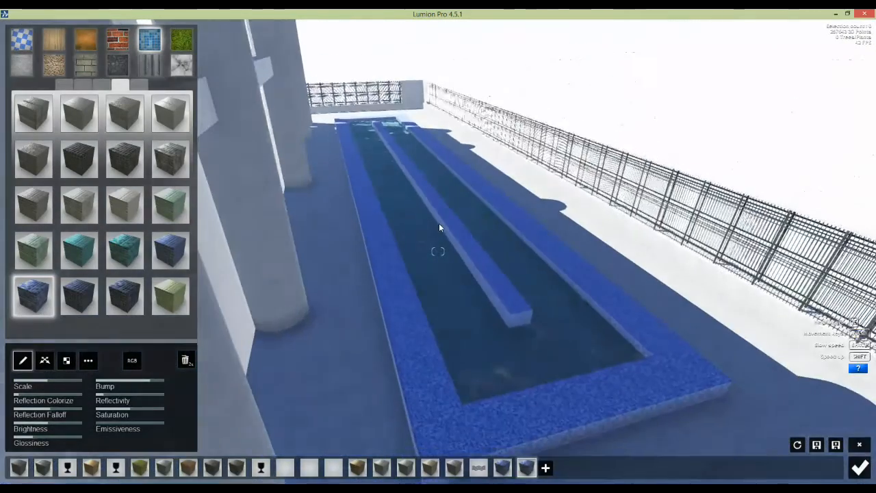
pyautogui.moveTo(439, 223); pyautogui.dragTo(322, 212, button='right')
pyautogui.moveTo(433, 251); pyautogui.dragTo(322, 286, button='right')
pyautogui.press('w')
pyautogui.press('w')
pyautogui.press('w')
pyautogui.click(860, 468)
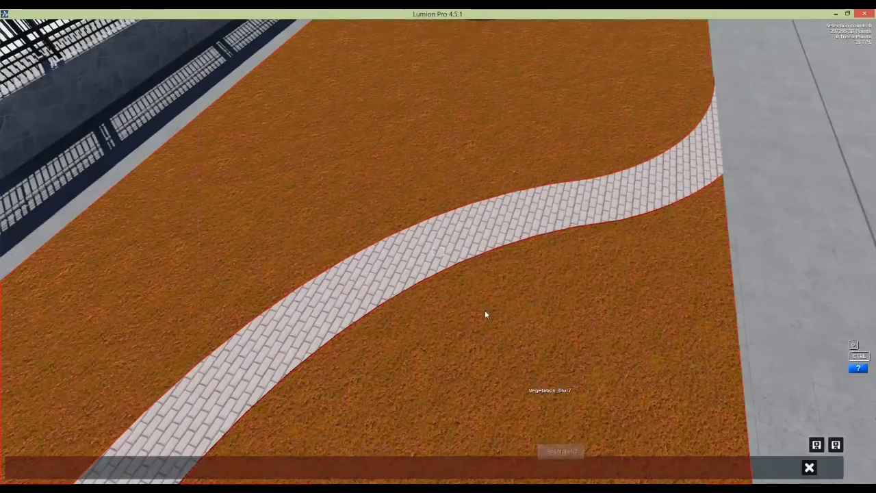
# Step: Pave the curving lawn path with the first red brick on the second brick page
pyautogui.click(345, 167)
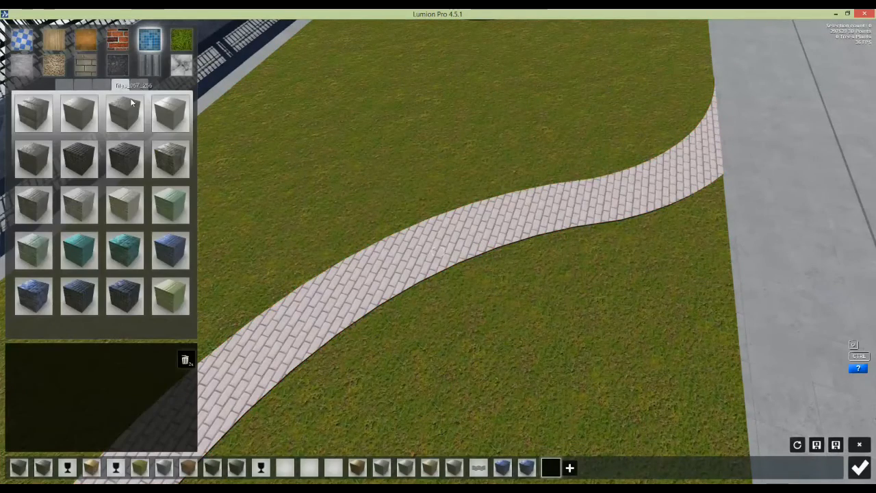
pyautogui.click(77, 65)
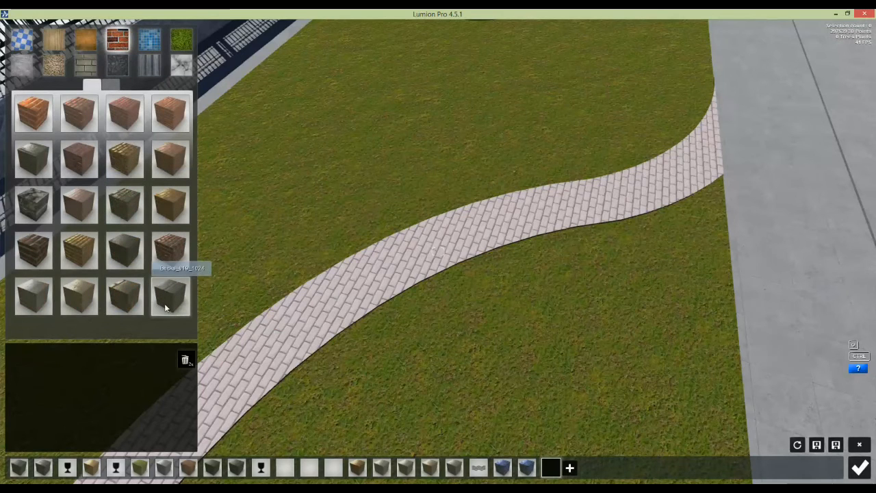
pyautogui.click(167, 298)
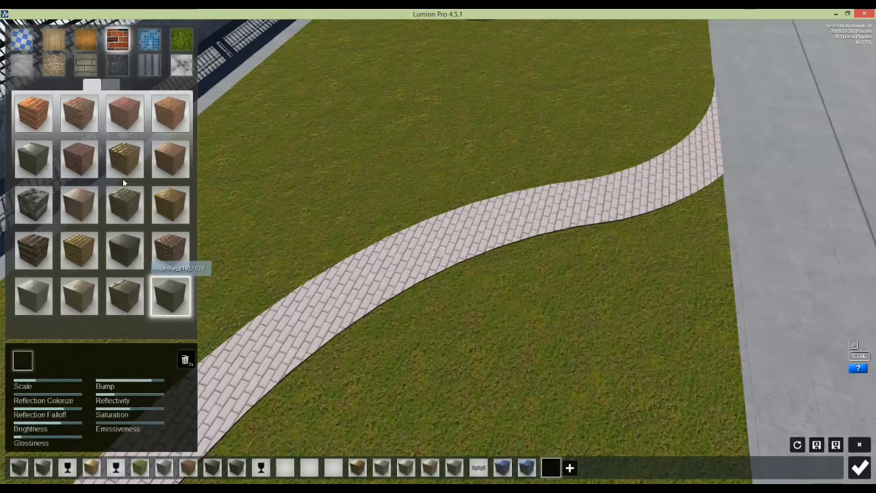
pyautogui.click(112, 84)
pyautogui.click(34, 122)
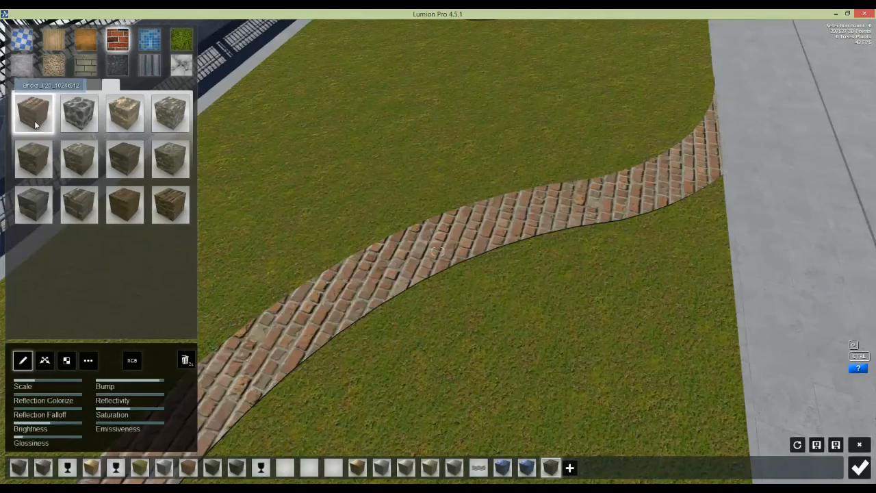
# Step: Move the camera past the brick path into the building, close to the red door
pyautogui.moveTo(251, 235); pyautogui.dragTo(501, 346, button='right')
pyautogui.scroll(-5, 404, 192)
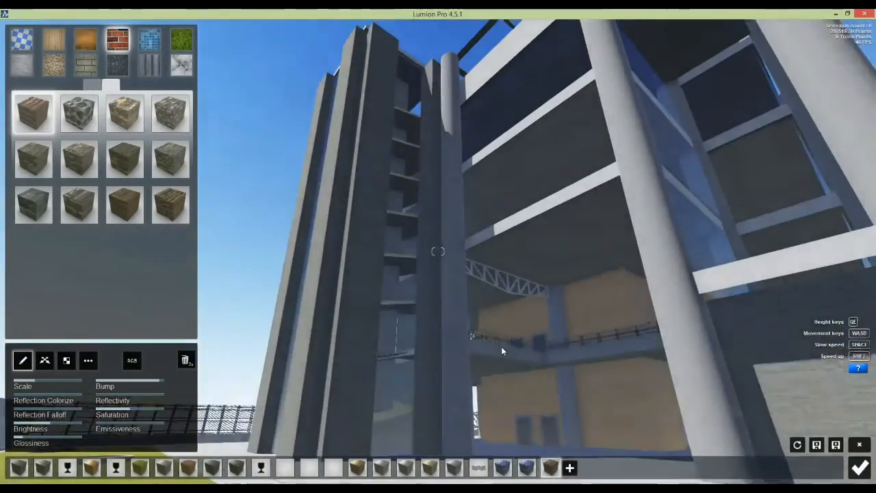
pyautogui.scroll(8, 502, 356)
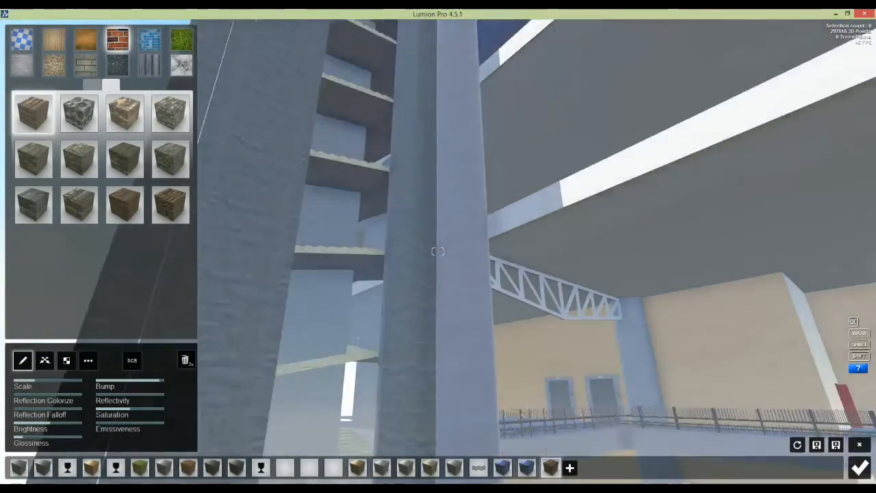
pyautogui.moveTo(501, 357); pyautogui.dragTo(482, 353, button='right')
pyautogui.scroll(-6, 471, 320)
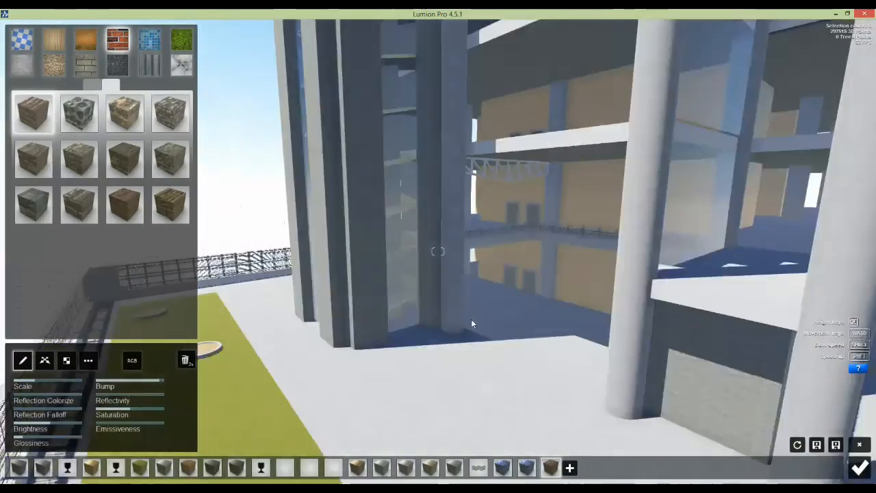
pyautogui.scroll(-10, 471, 319)
pyautogui.scroll(10, 476, 322)
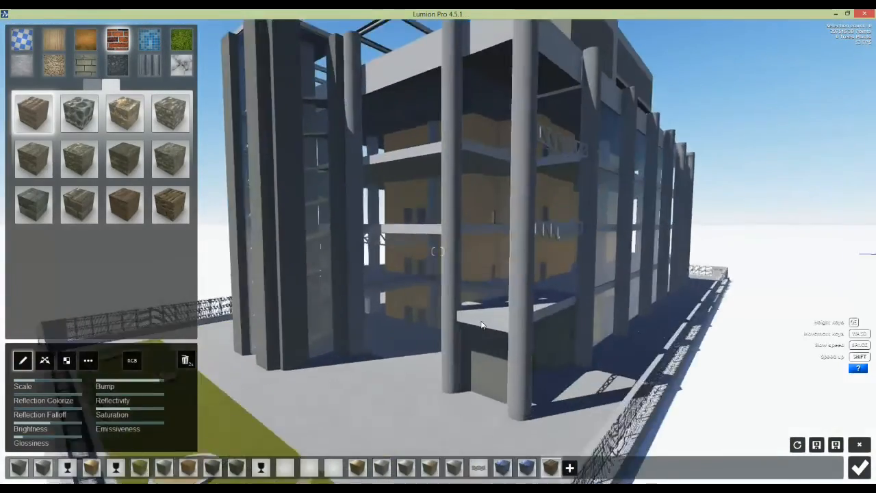
pyautogui.scroll(10, 482, 326)
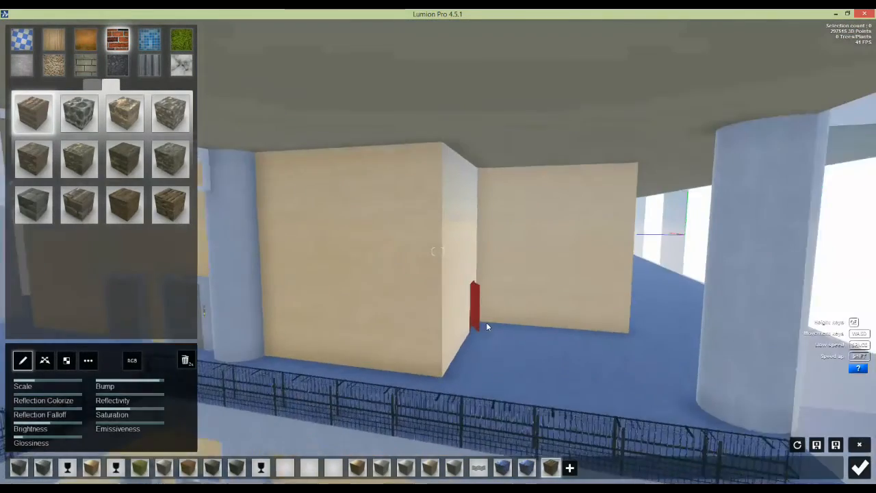
pyautogui.scroll(10, 487, 326)
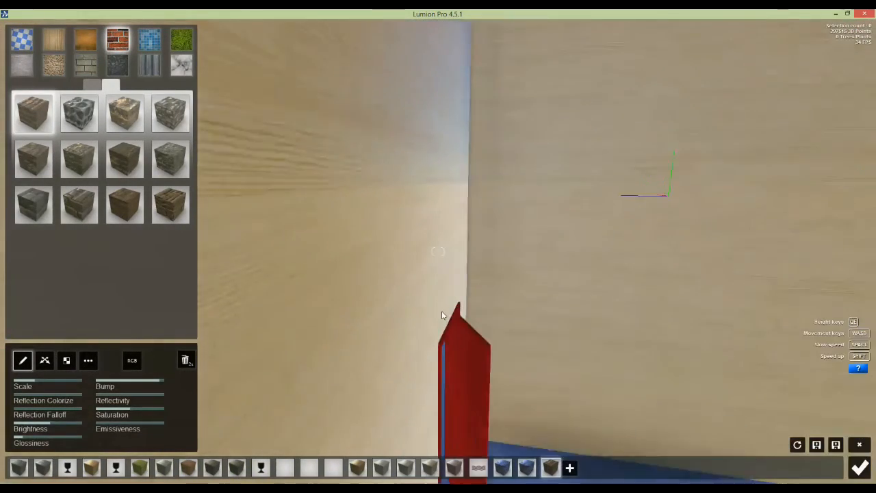
# Step: Give the red door a red painted-metal material from the Metal category
pyautogui.moveTo(439, 313); pyautogui.dragTo(440, 328, button='right')
pyautogui.click(571, 468)
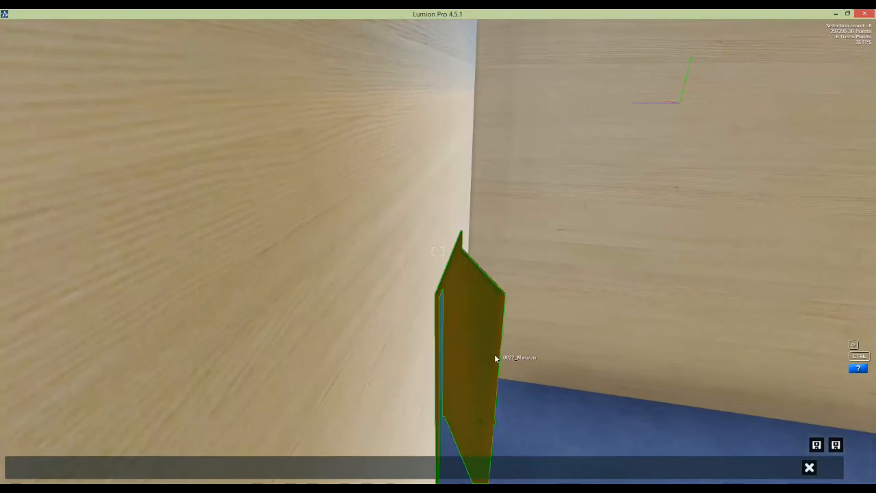
pyautogui.click(470, 349)
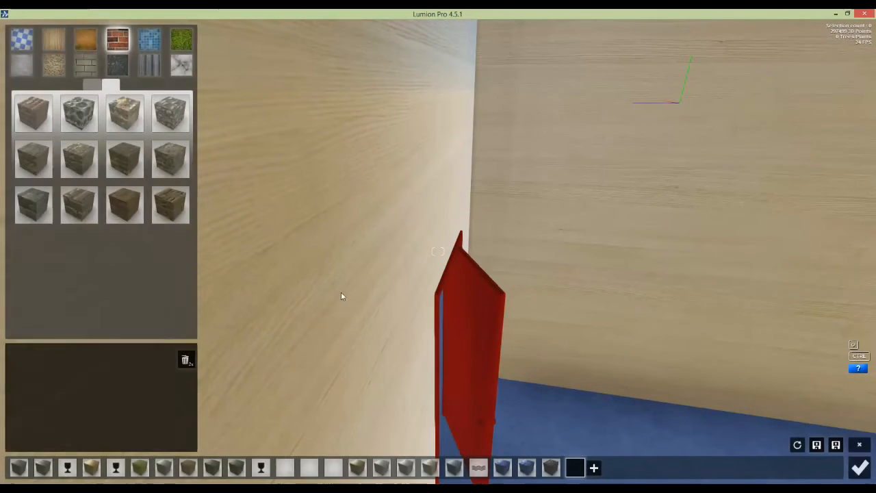
pyautogui.click(151, 64)
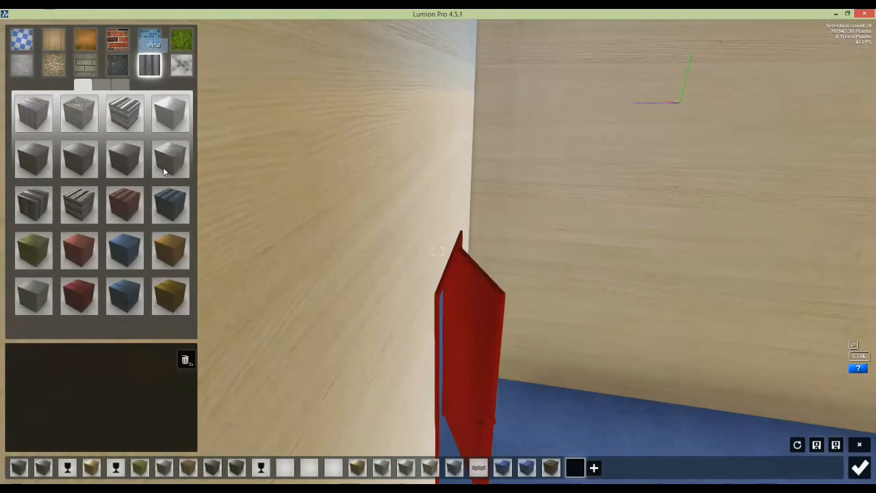
pyautogui.click(73, 289)
# Step: Fly back out to an overview of the whole museum building
pyautogui.press('d')
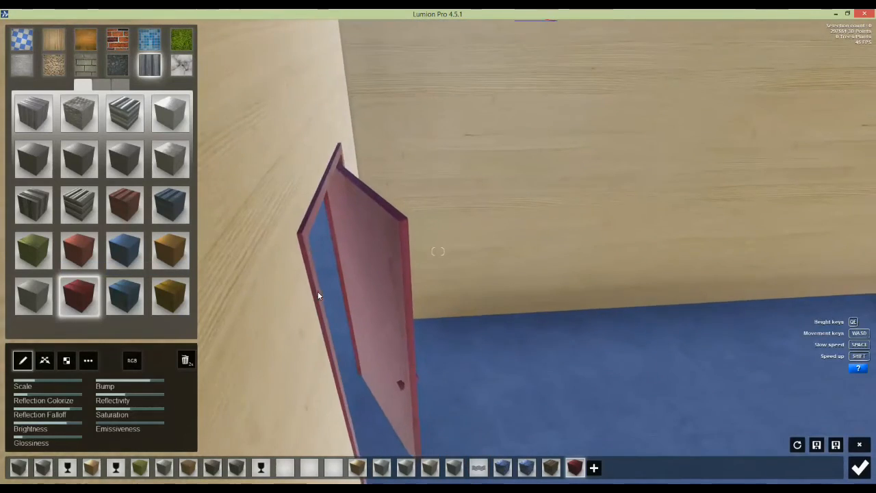
pyautogui.press('a')
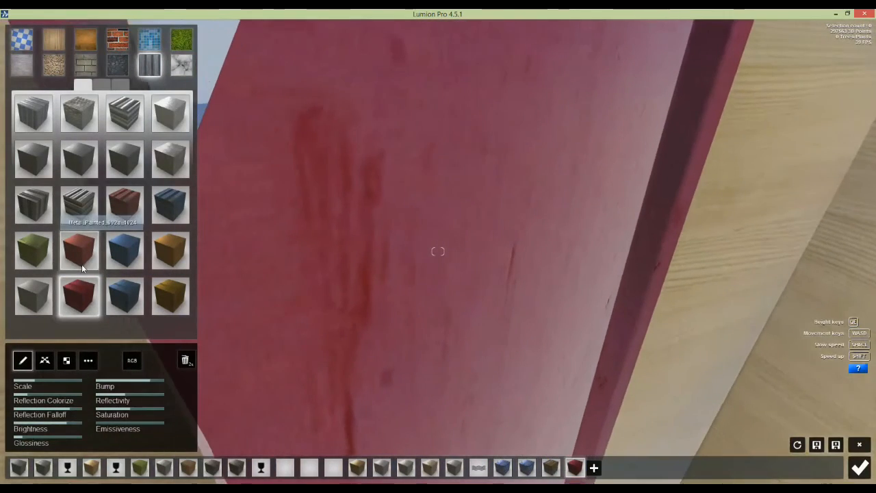
pyautogui.press('s')
pyautogui.press('s')
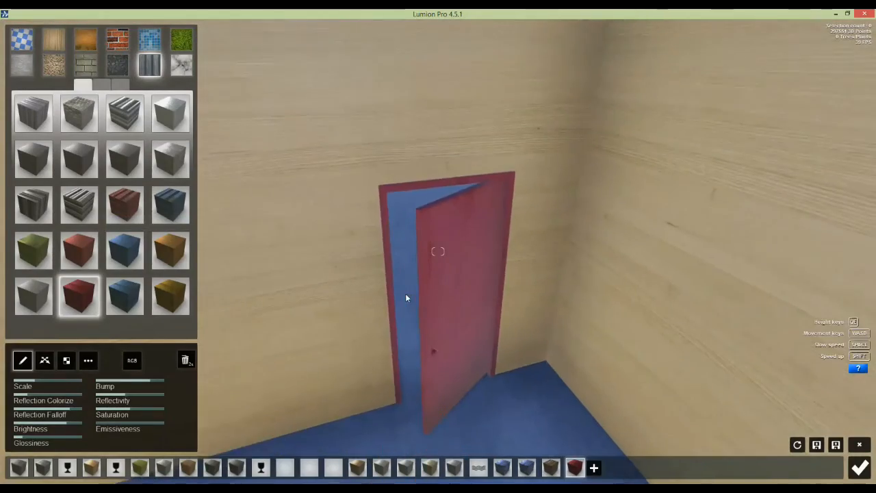
pyautogui.hotkey('shift', 's')
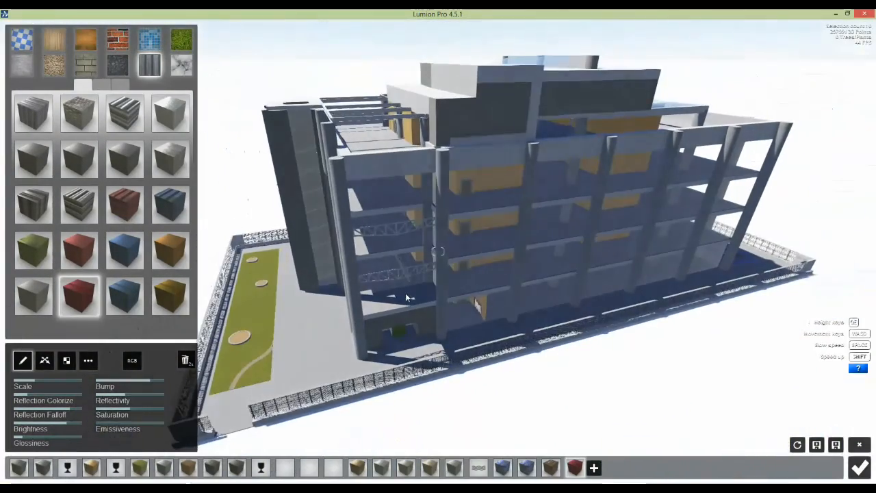
pyautogui.moveTo(406, 298); pyautogui.dragTo(397, 297, button='right')
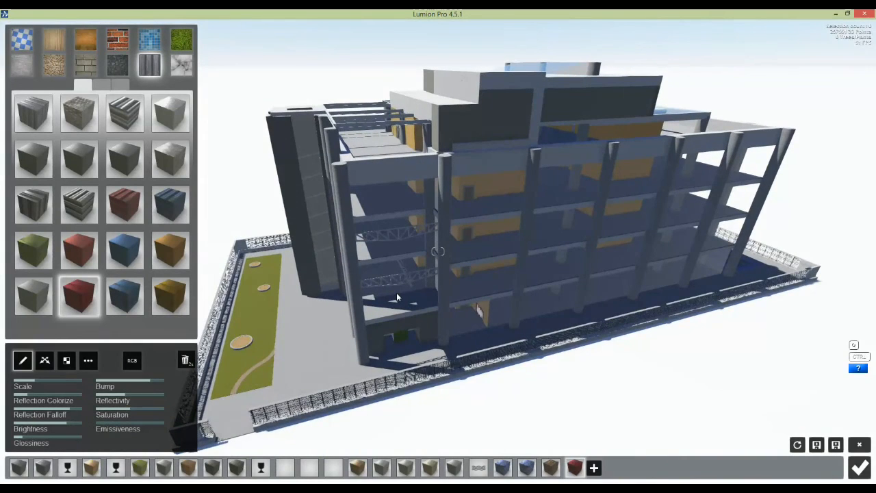